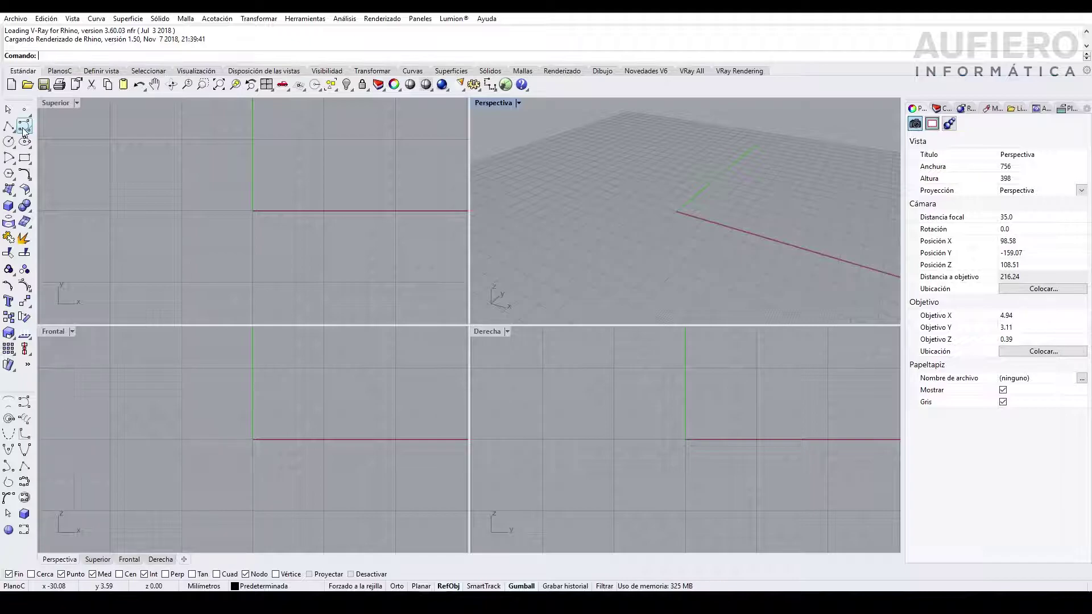
Detach the Curva tool palette and float it over the Superior viewport.
left_click(29, 135)
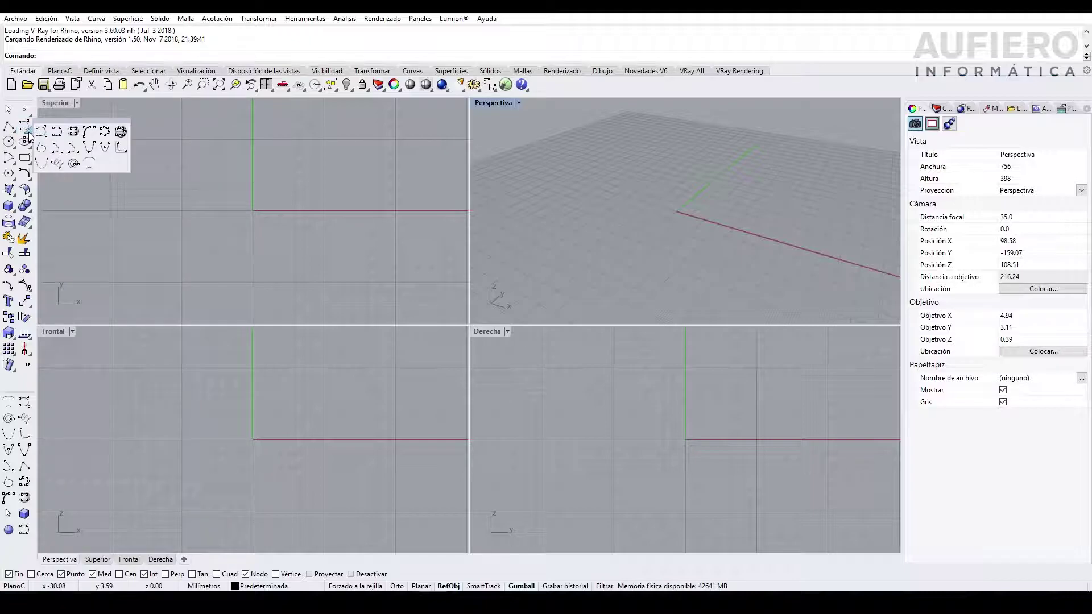
left_click_drag(34, 131, 367, 107)
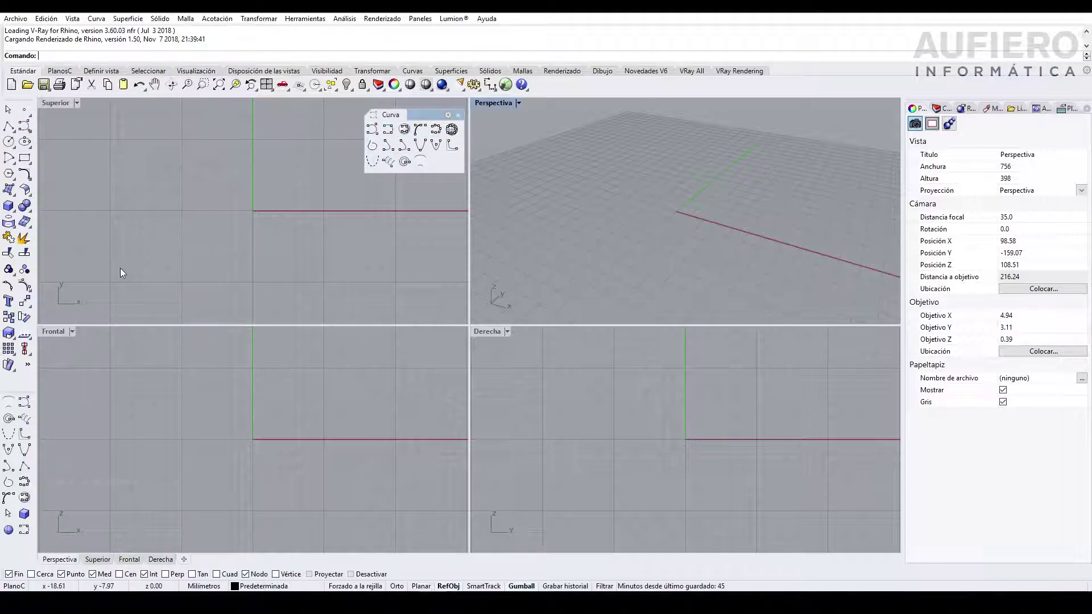
scroll(121, 268, "down", 8)
scroll(278, 207, "up", 6)
scroll(370, 205, "down", 2)
scroll(145, 258, "up", 2)
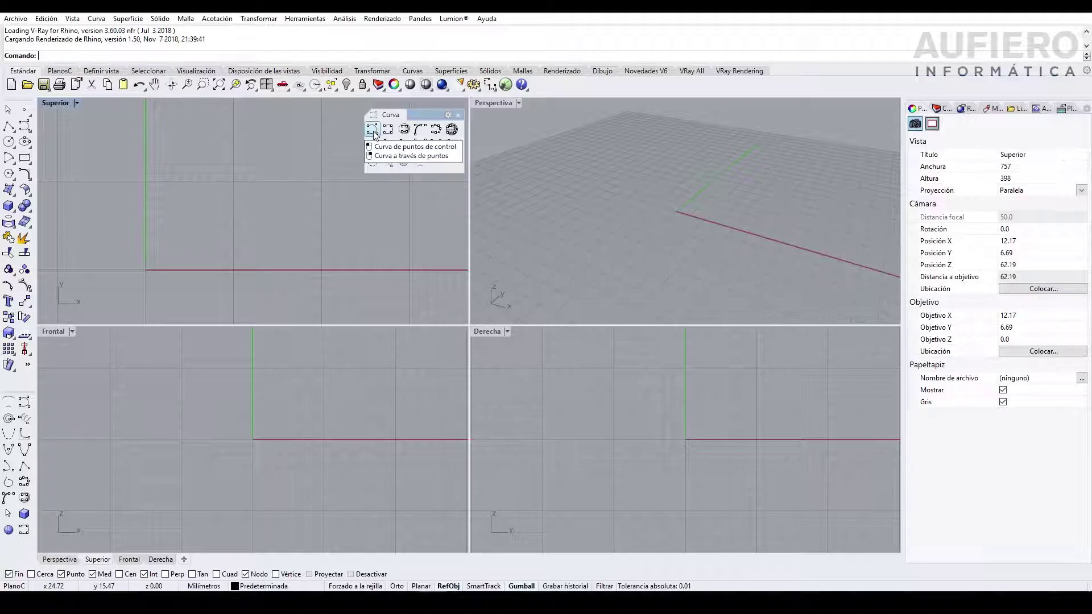
Place eleven points in a zigzag row above the X axis in the Superior viewport.
right_click_drag(110, 230, 91, 212)
left_click(24, 109)
right_click(24, 109)
left_click(90, 183)
left_click(131, 140)
left_click(234, 139)
left_click(253, 197)
left_click(290, 142)
scroll(154, 290, "down", 4)
left_click(271, 234)
left_click(301, 167)
left_click(345, 226)
key("Return")
Copy the eleven points straight down to form a second zigzag row below the X axis.
scroll(147, 174, "down", 3)
left_click_drag(75, 135, 344, 266)
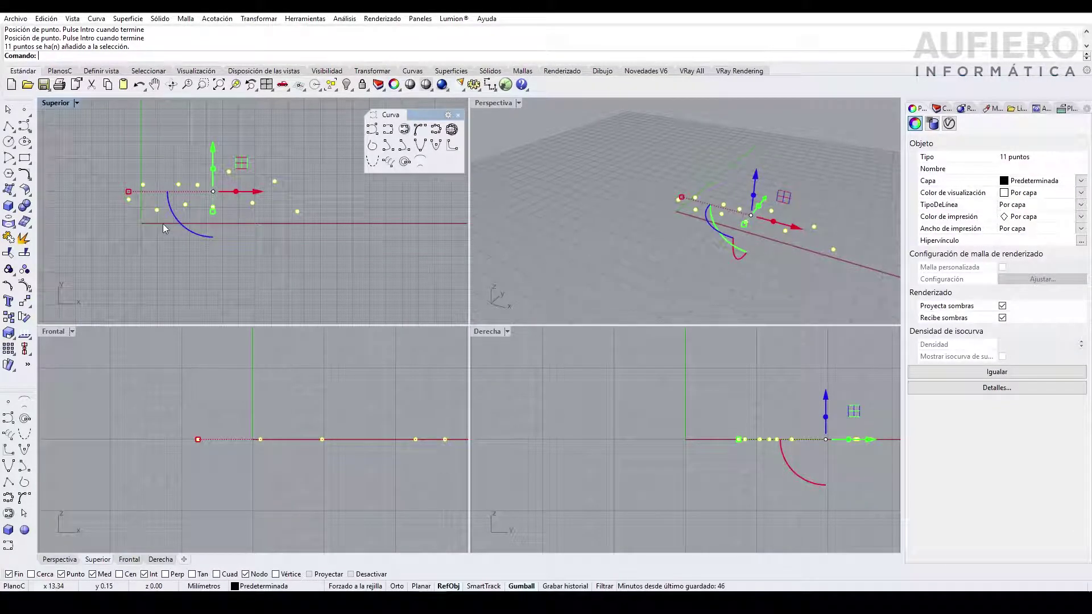
left_click(30, 307)
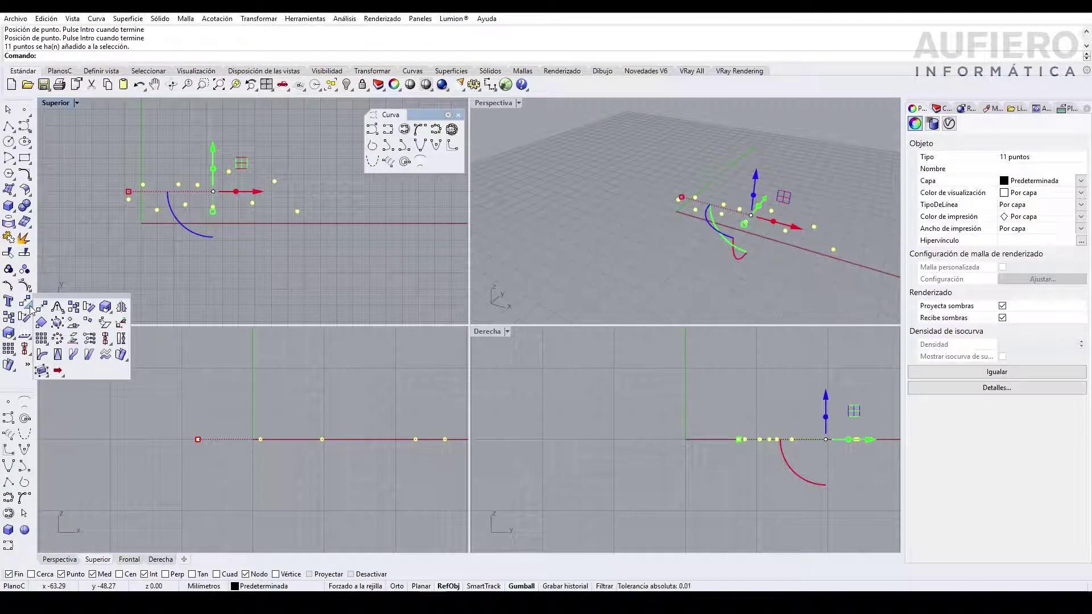
left_click(74, 307)
left_click(90, 190)
left_click(89, 285)
scroll(251, 204, "down", 2)
right_click(267, 182)
scroll(273, 162, "down", 4)
scroll(230, 211, "up", 4)
left_click(150, 209)
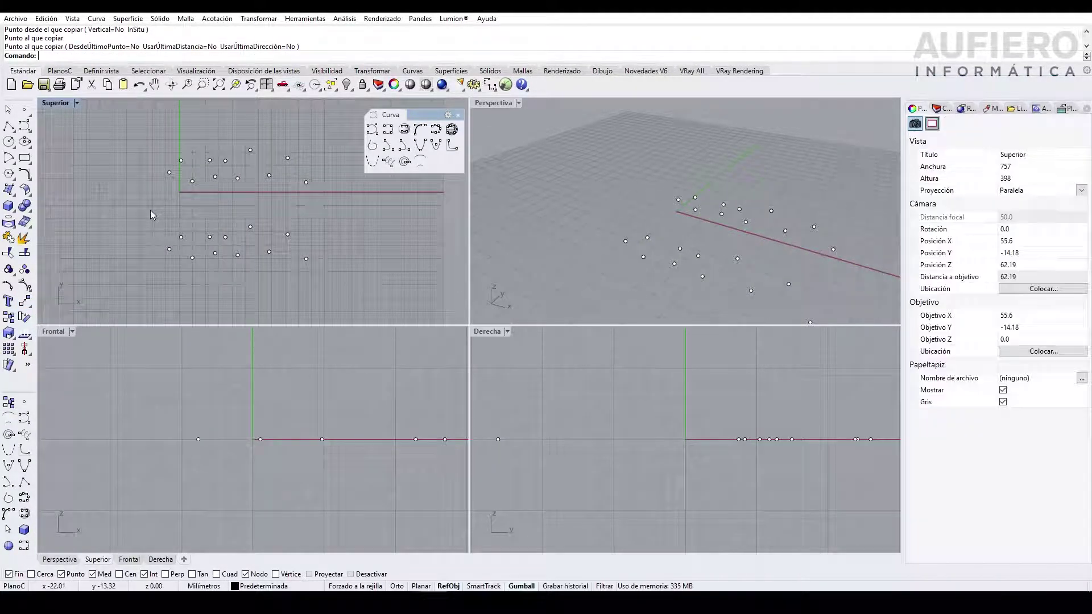
Start a control point curve and turn off the Fin, Med and Int object snaps, keeping Punto on.
left_click(369, 134)
left_click(129, 559)
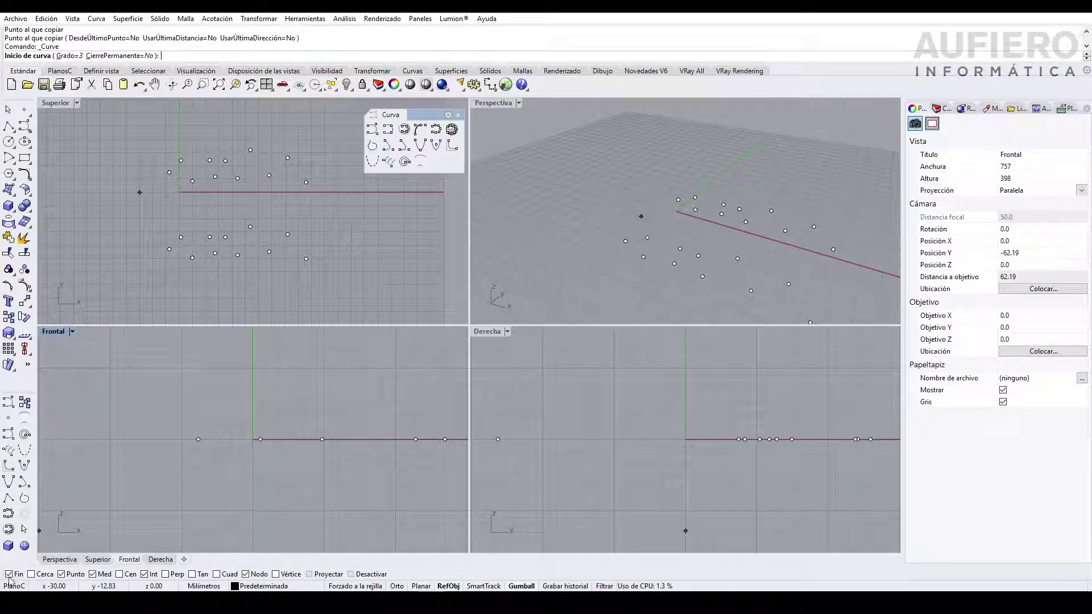
left_click(144, 574)
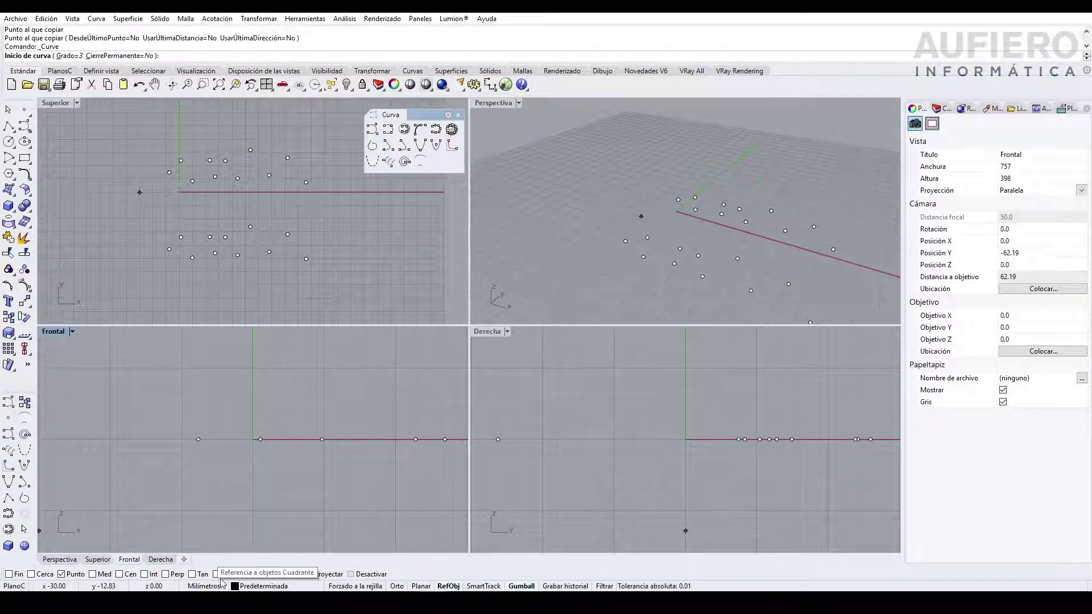
Draw a degree 3 control point curve with its vertices snapped in order to the eleven upper points.
scroll(187, 166, "up", 5)
left_click(140, 180)
left_click(167, 153)
left_click(193, 200)
left_click(235, 152)
left_click(246, 189)
left_click(270, 153)
left_click(299, 195)
left_click(329, 128)
scroll(215, 183, "down", 3)
left_click(223, 187)
left_click(247, 167)
left_click(269, 197)
key("Return")
Select the upper curve to examine how its control points relate to its shape.
scroll(134, 196, "up", 3)
left_click(136, 176)
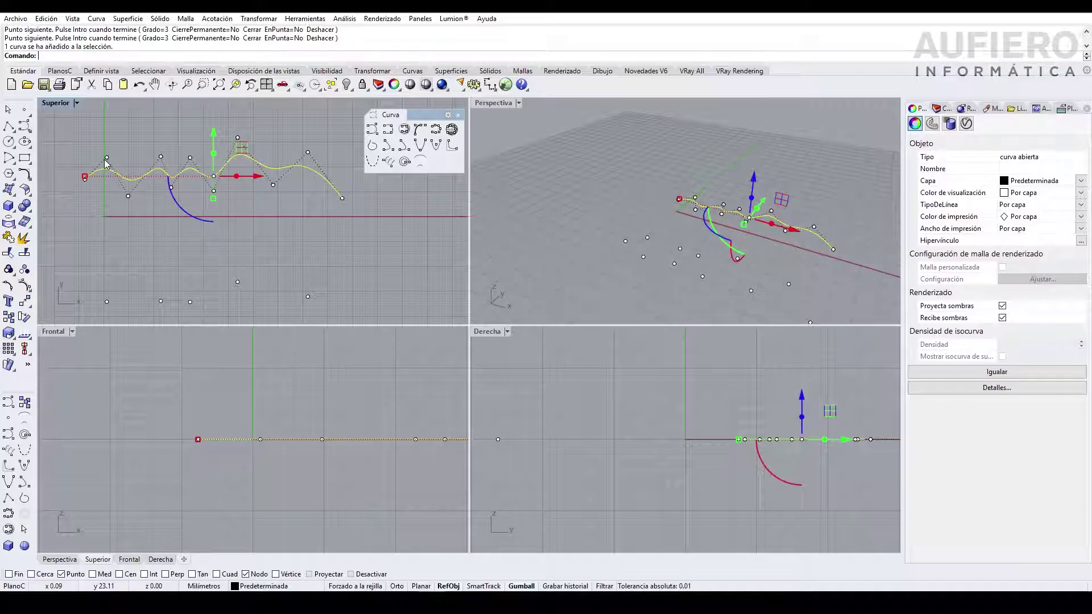
left_click(122, 211)
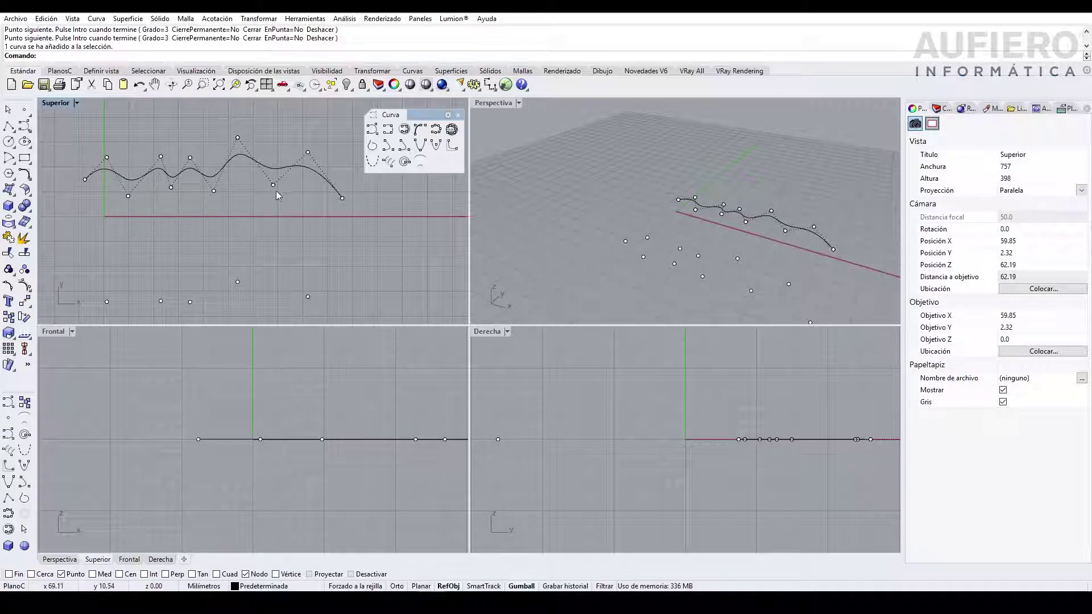
Reshape the upper curve by moving its seventh control point to the right and down past the X axis.
left_click(250, 162)
scroll(178, 163, "up", 5)
left_click(245, 216)
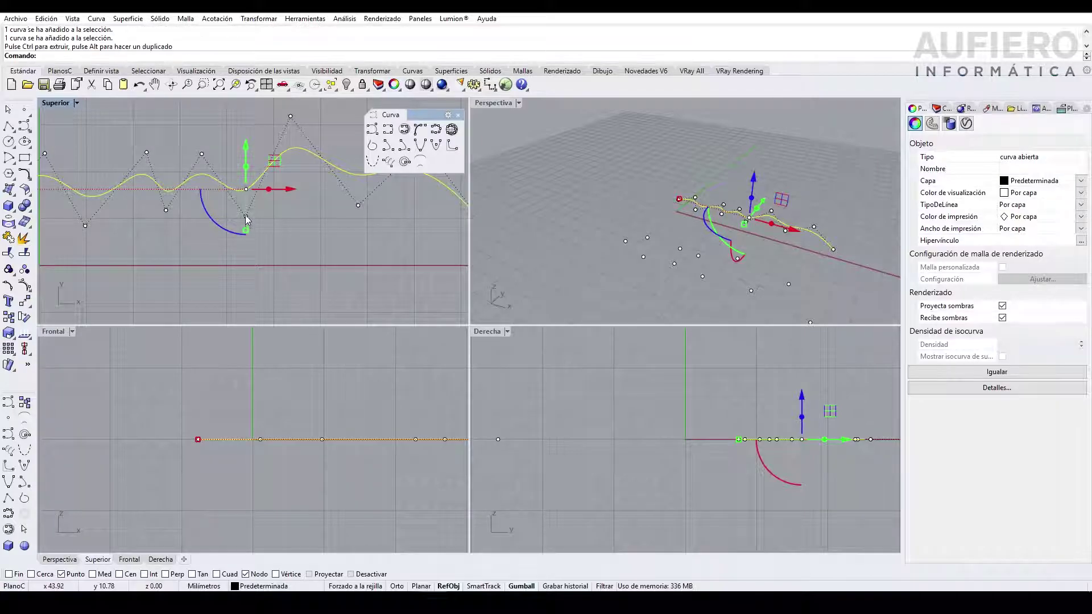
left_click(277, 244)
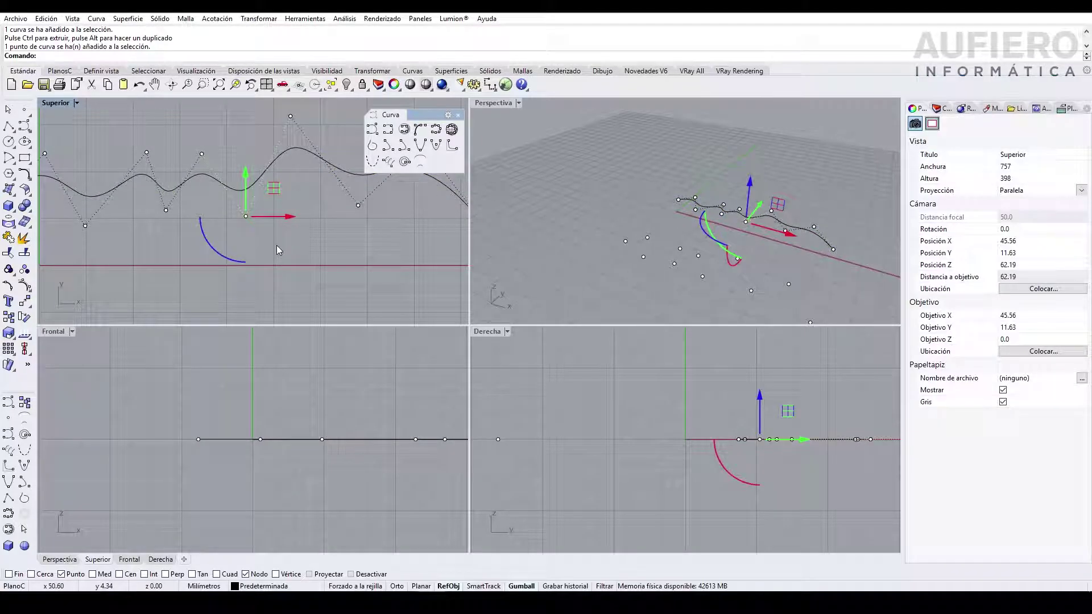
left_click_drag(279, 185, 312, 192)
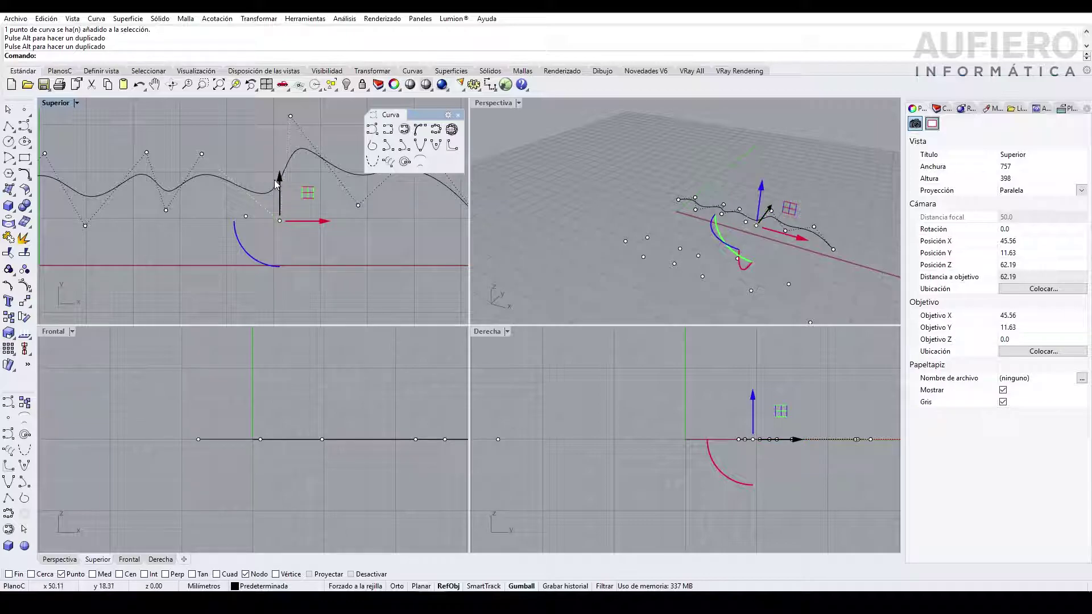
left_click_drag(241, 257, 293, 257)
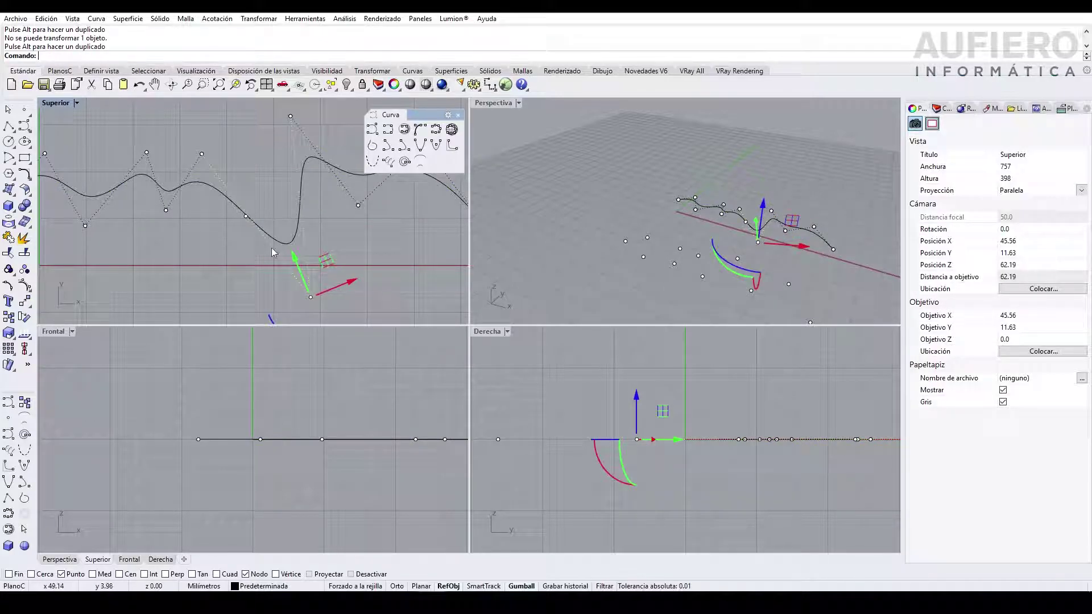
Raise the upper curve's second control point to heighten its first crest, leaving nothing selected.
scroll(283, 199, "down", 4)
scroll(97, 175, "up", 4)
left_click(143, 167)
left_click(180, 201)
scroll(112, 259, "down", 4)
left_click_drag(166, 171, 168, 141)
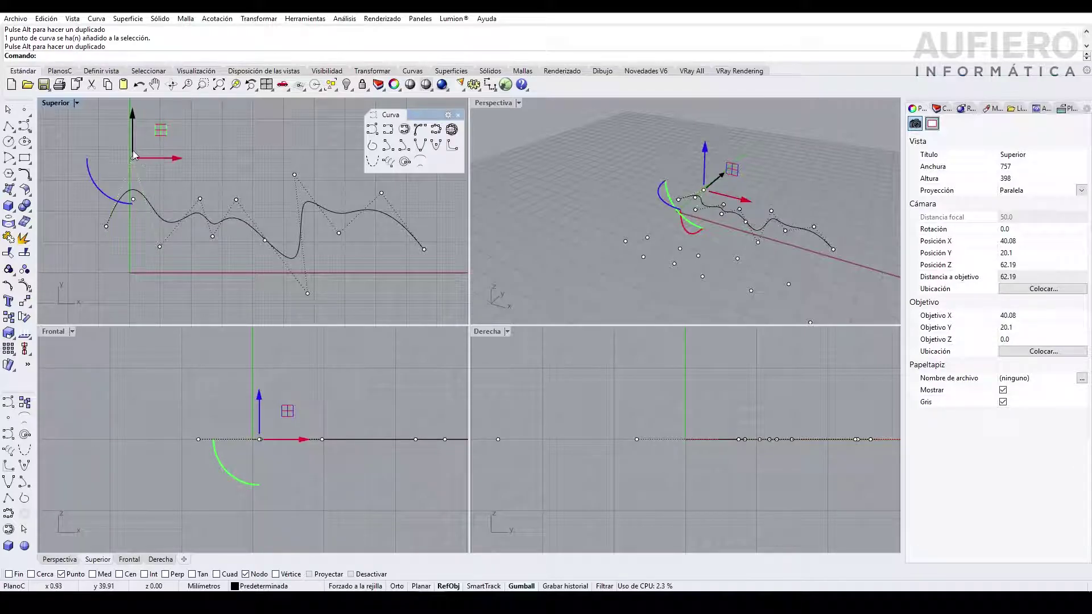
key("Escape")
key("Escape")
Create a degree 3 interpolated curve through the eleven lower points with Uniforme knots, left open.
scroll(213, 162, "down", 6)
middle_click(218, 254)
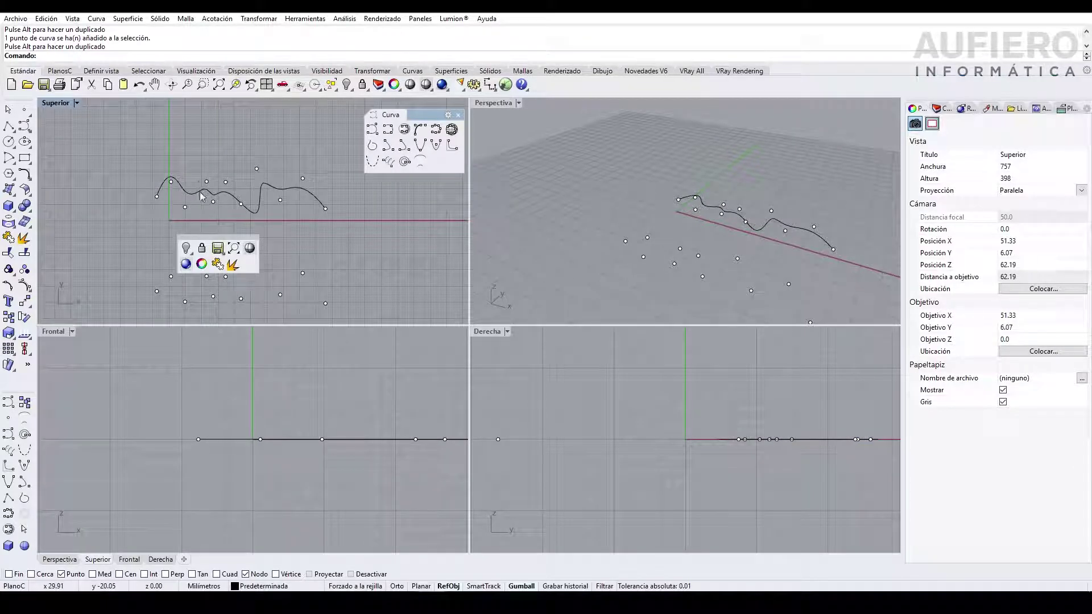
right_click_drag(107, 254, 115, 197)
scroll(223, 228, "up", 2)
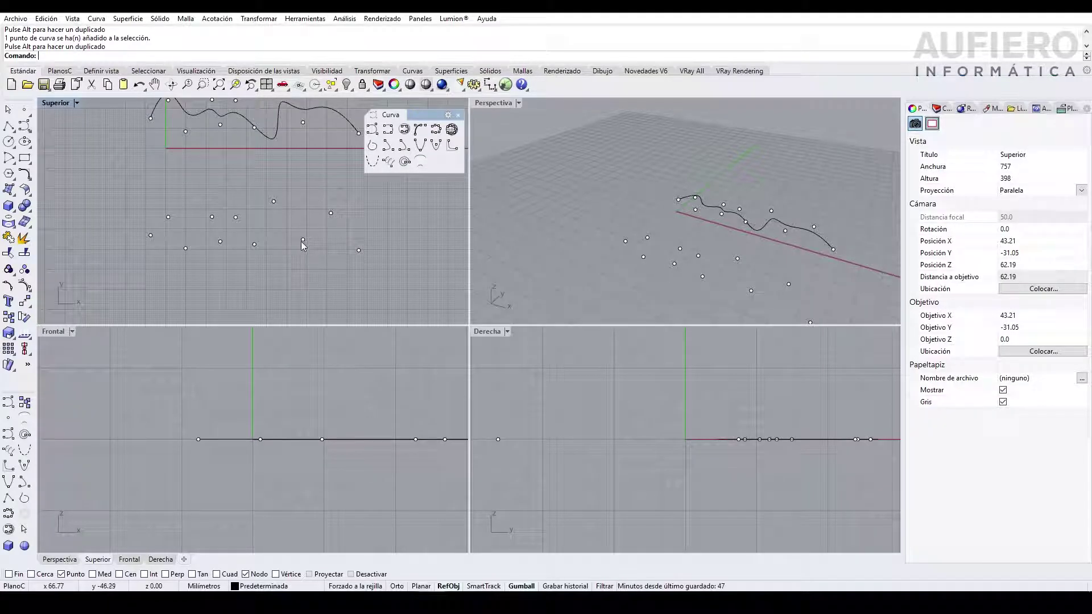
right_click(371, 131)
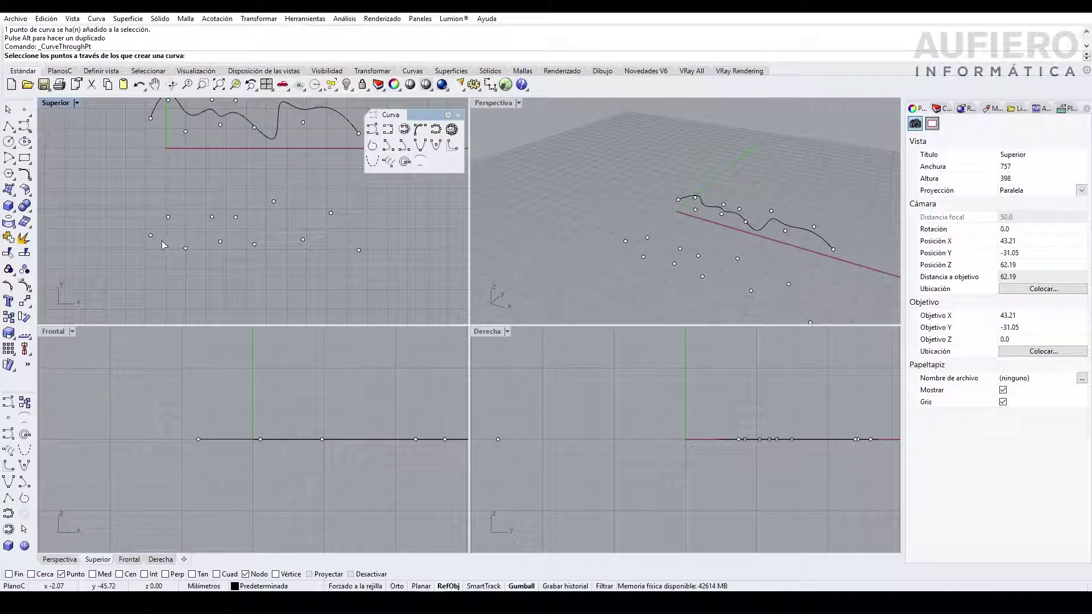
right_click(375, 133)
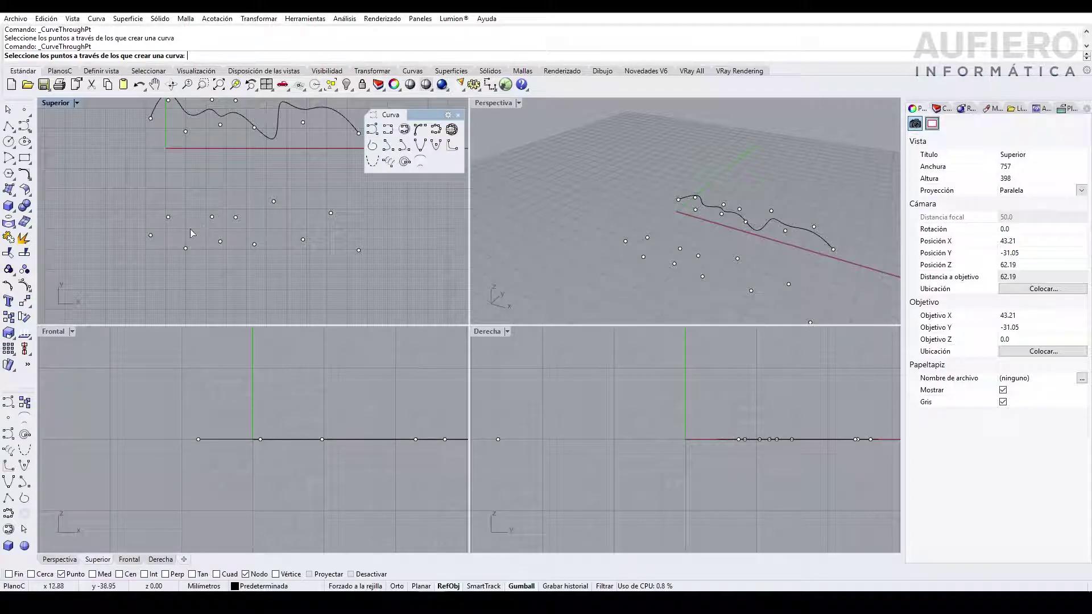
left_click(151, 236)
left_click(169, 219)
left_click(186, 249)
left_click(212, 217)
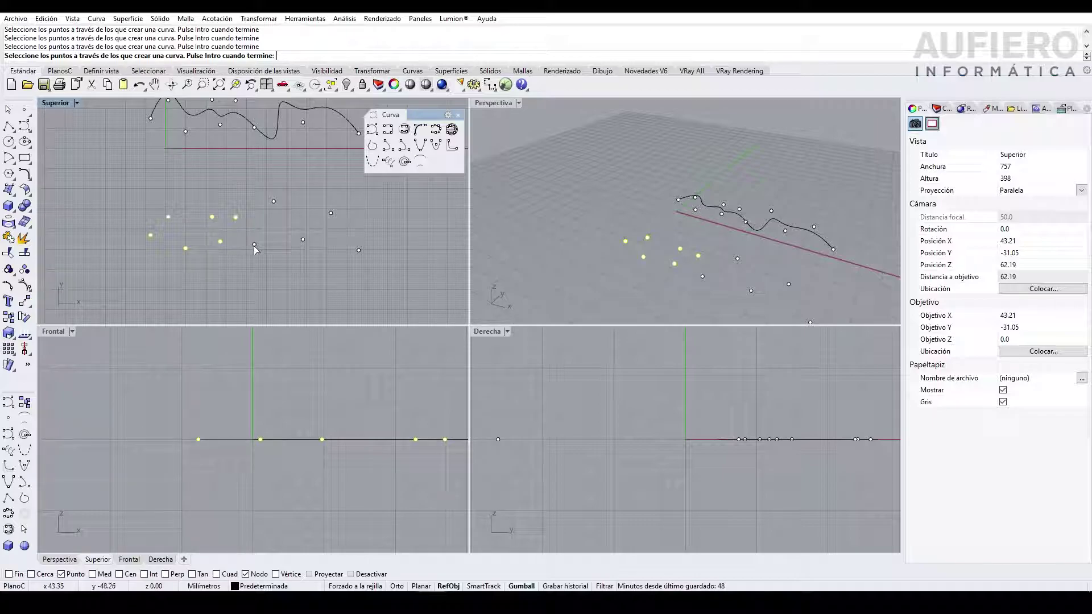
left_click(306, 241)
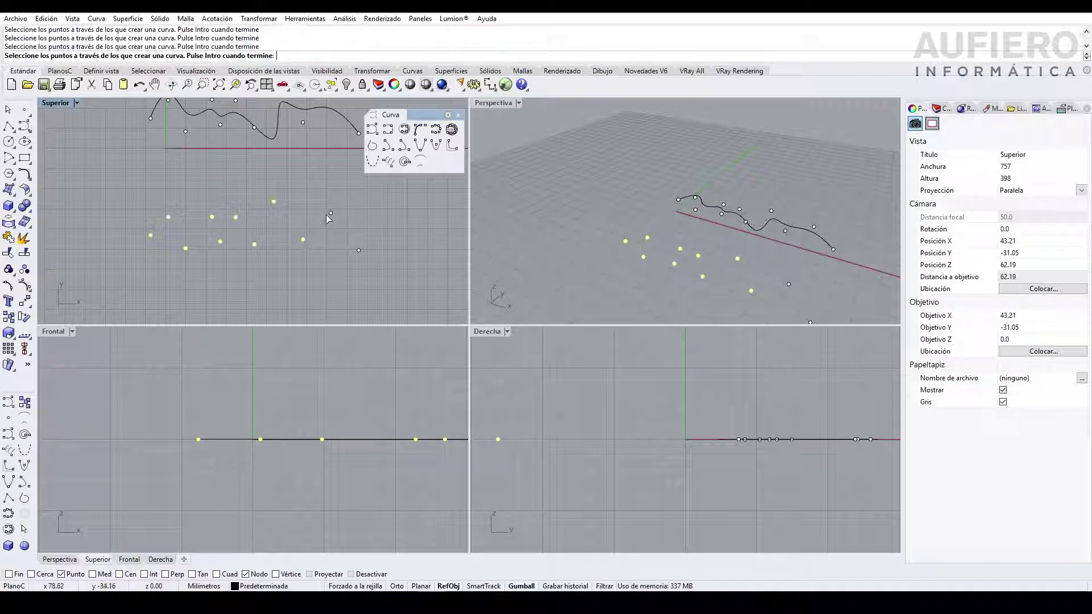
left_click(358, 251)
key("Return")
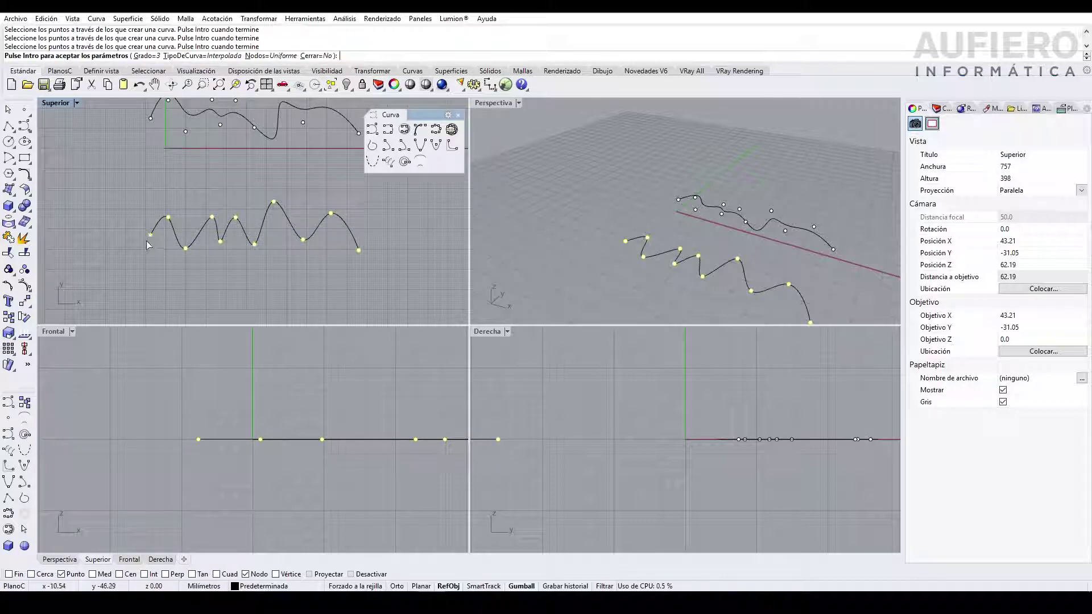
scroll(178, 240, "up", 3)
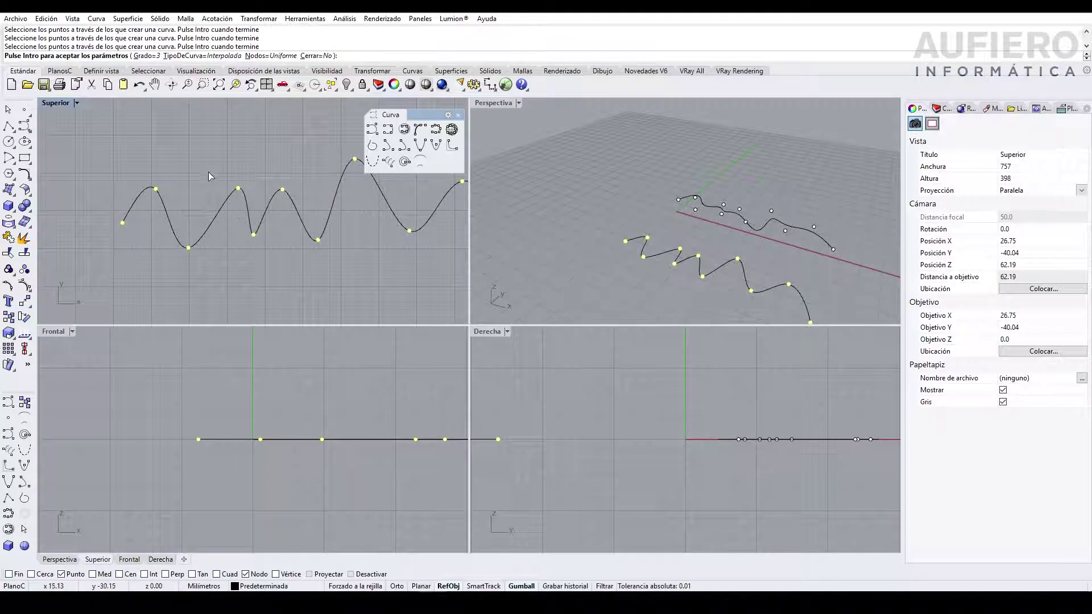
key("Return")
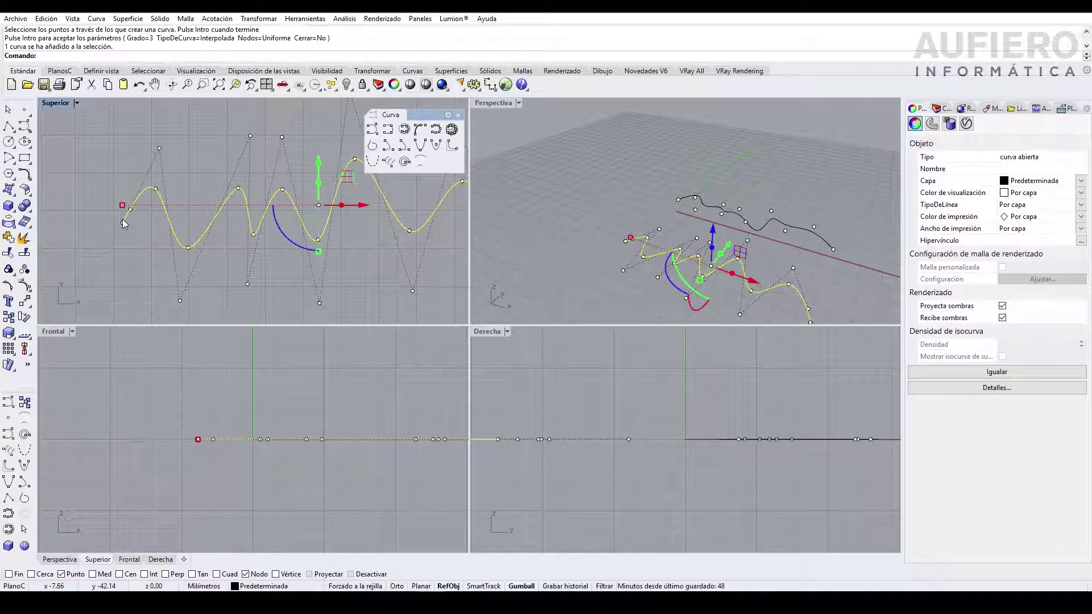
Shift the lower curve's third control point, above its first crest, slightly to the right.
scroll(182, 206, "up", 3)
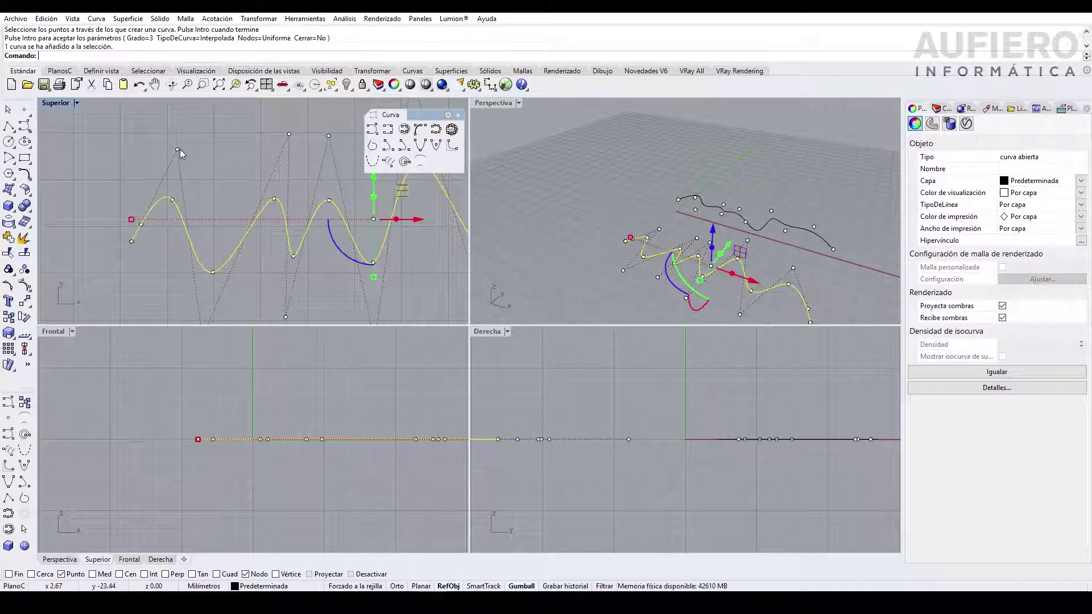
left_click(176, 149)
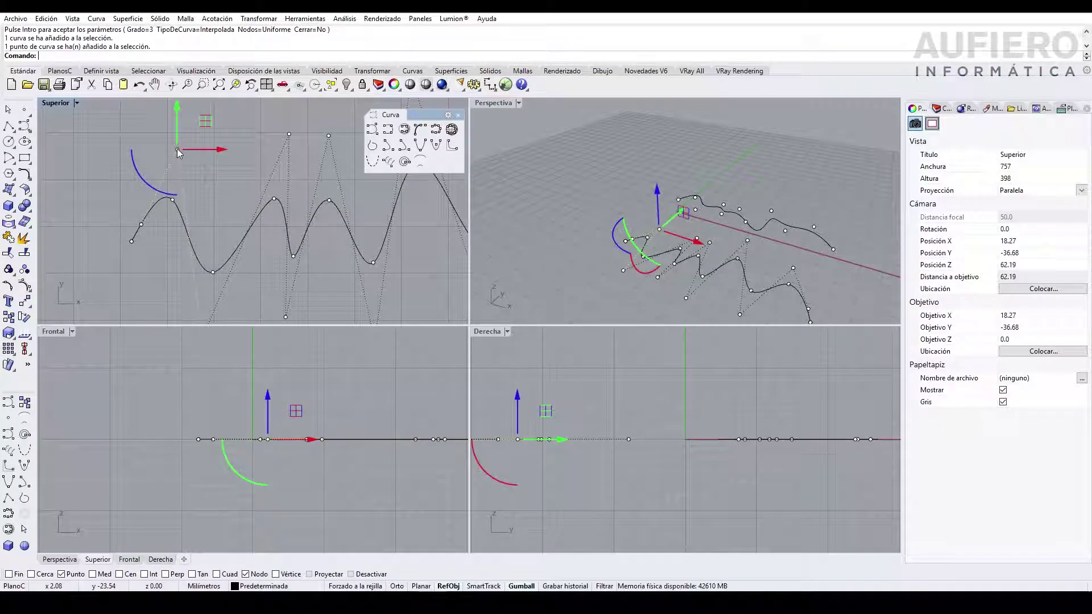
scroll(187, 219, "down", 3)
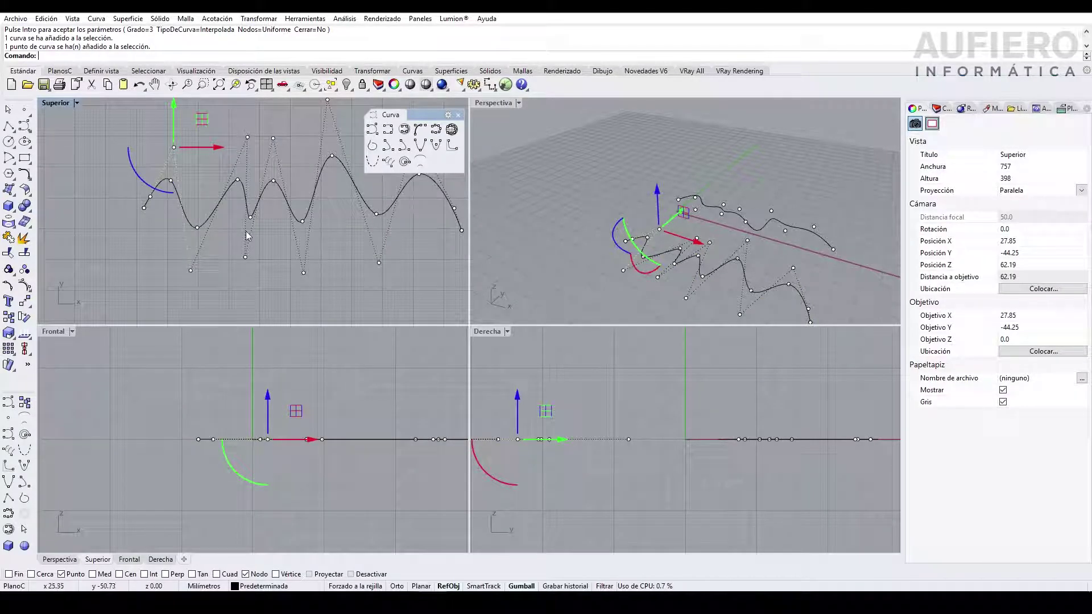
mouse_move(201, 119)
left_mouse_down()
mouse_move(185, 118)
mouse_move(225, 116)
mouse_move(206, 116)
left_mouse_up()
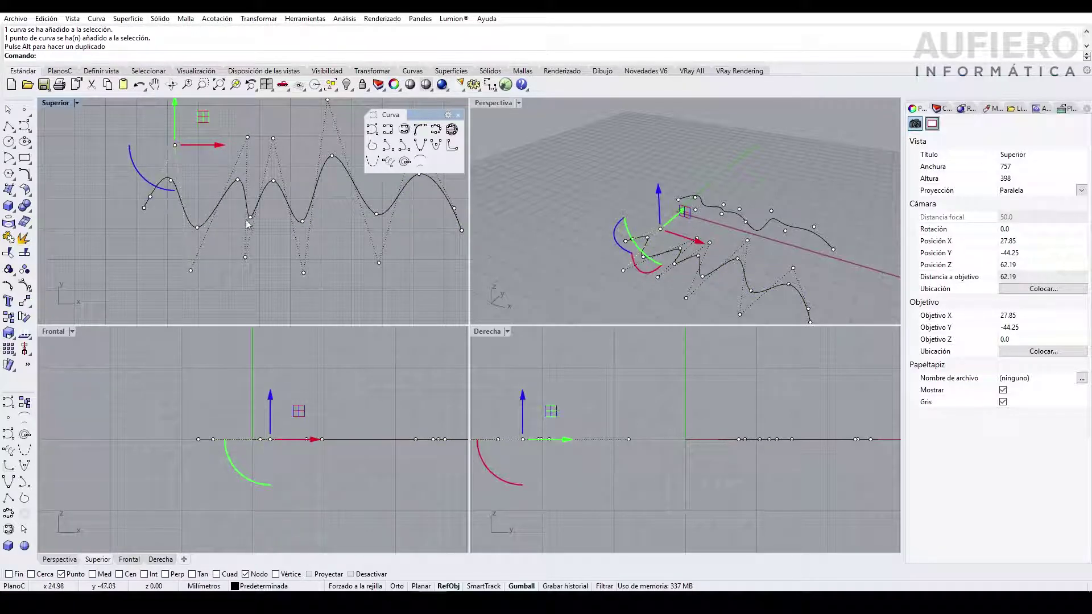
left_click_drag(204, 119, 227, 127)
scroll(107, 275, "down", 4)
key("Escape")
key("Escape")
Delete both curves and all the points.
scroll(318, 289, "down", 6)
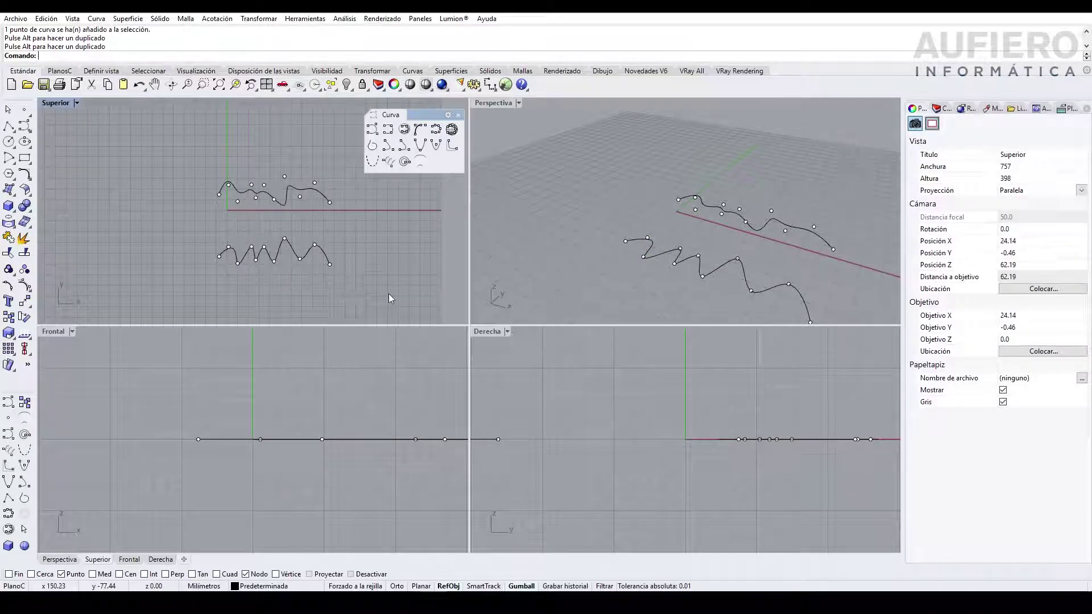
left_click_drag(388, 293, 159, 126)
key("Delete")
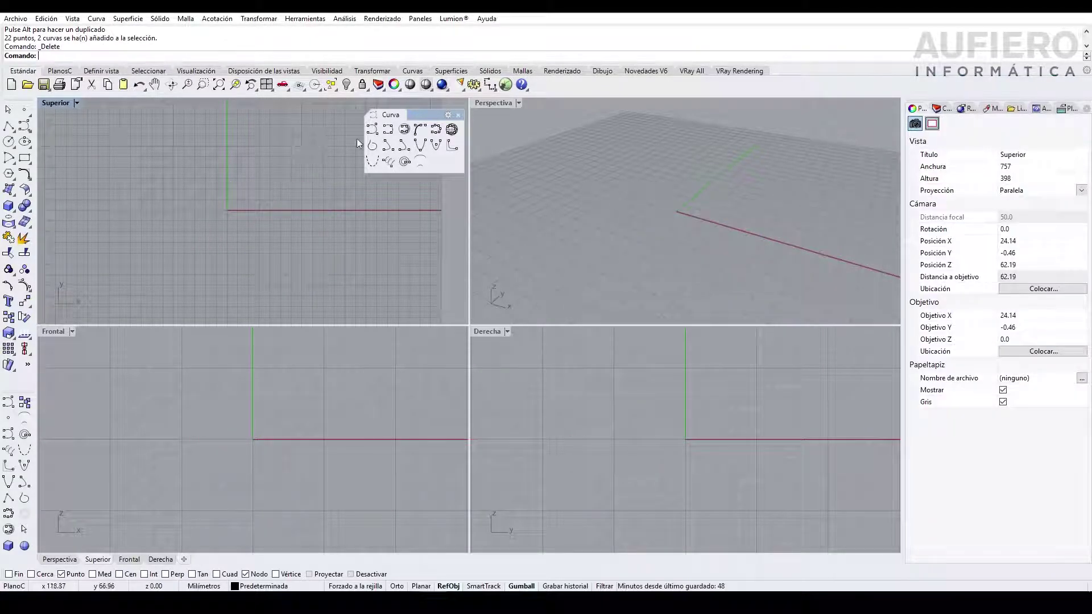
Draw an open degree 3 interpolated curve with Cuerda knots as a two-crested wave across the X axis in the Superior viewport.
left_click(385, 135)
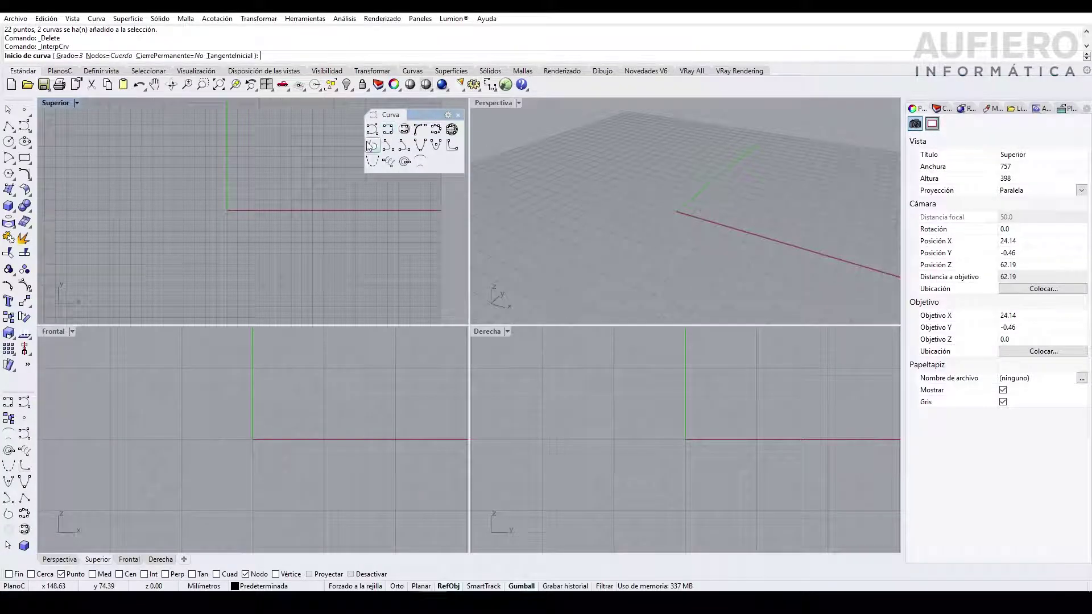
scroll(102, 199, "down", 4)
scroll(200, 181, "up", 6)
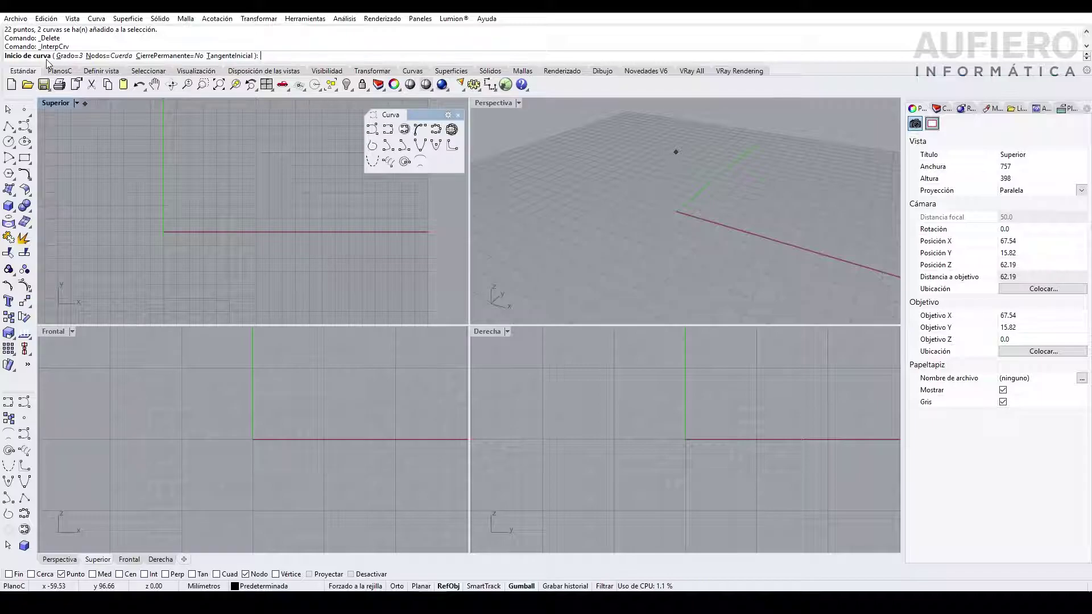
left_click(73, 232)
left_click(92, 185)
left_click(145, 149)
left_click(184, 163)
left_click(189, 211)
scroll(152, 220, "down", 4)
left_click(187, 247)
left_click(187, 246)
left_click(219, 232)
left_click(226, 195)
left_click(239, 161)
left_click(269, 153)
left_click(292, 162)
left_click(305, 208)
left_click(332, 271)
key("Return")
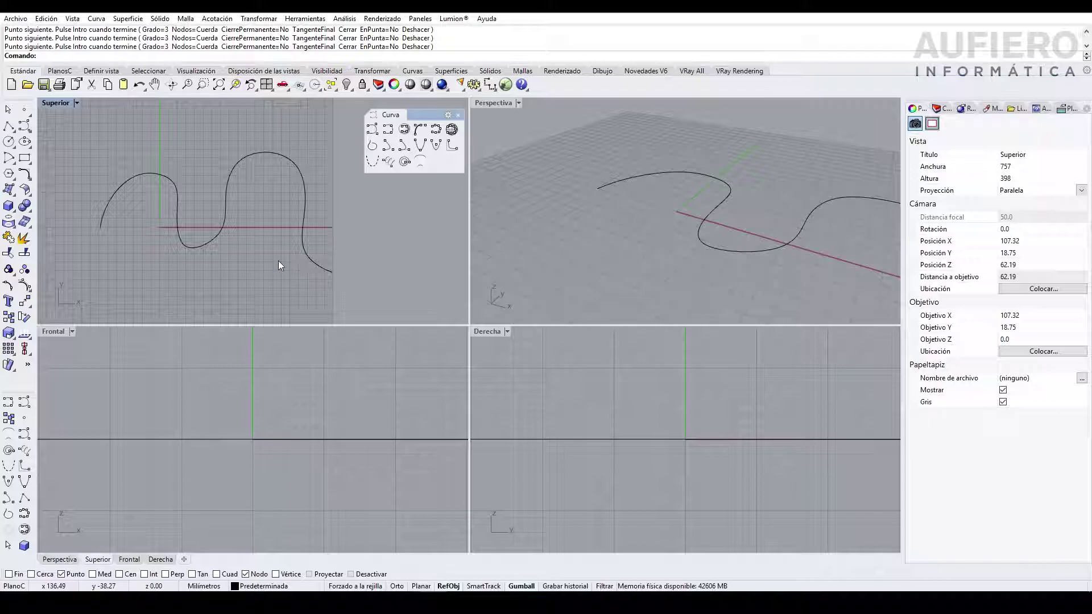
Select the wave curve and examine its control points up close.
left_click(220, 230)
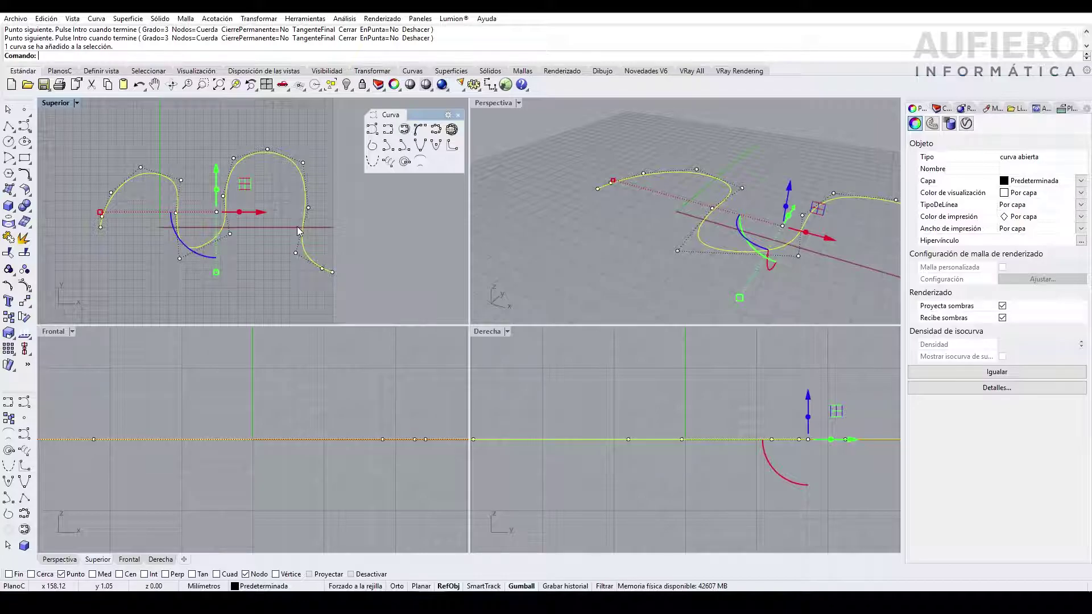
scroll(178, 240, "up", 5)
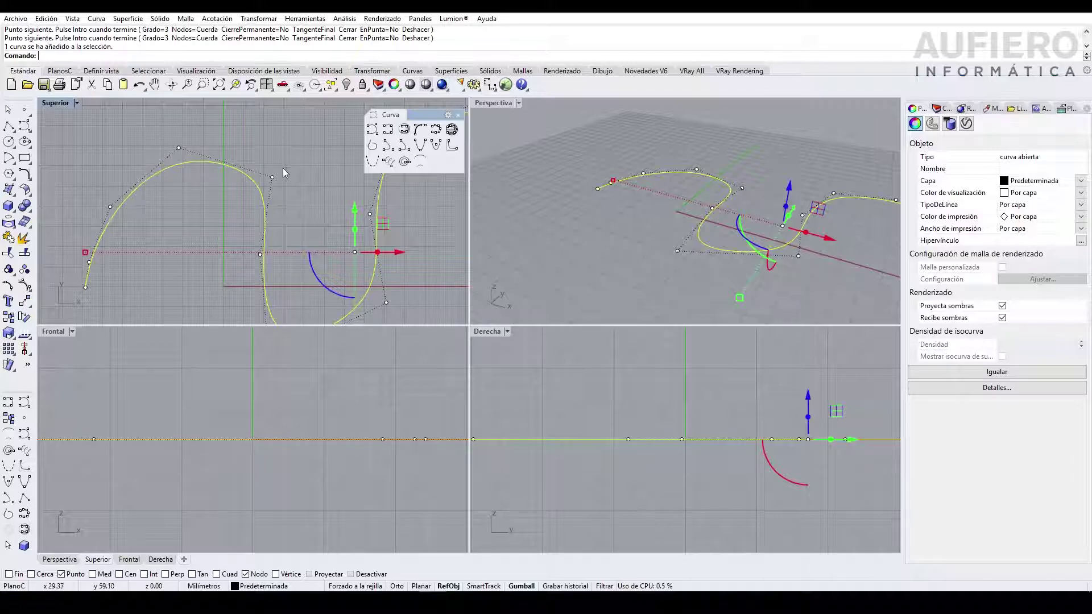
key("Escape")
scroll(197, 182, "down", 6)
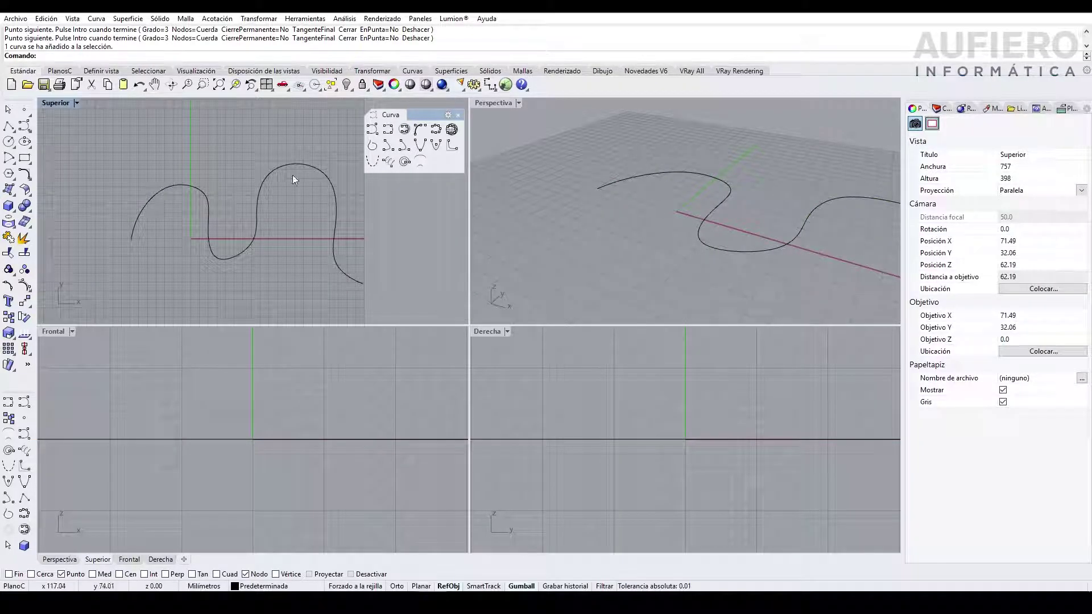
Delete the wave curve from the Superior viewport.
left_click(229, 202)
key("Delete")
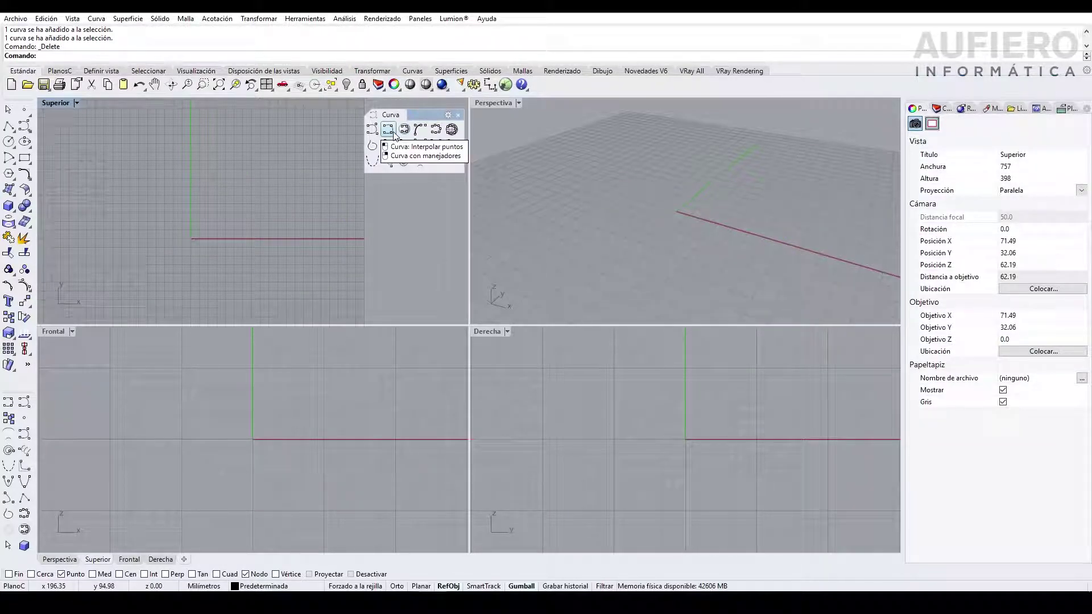
Draw a closed freeform curve with handles through four curve points around the origin in the Superior viewport, ending on its start point.
left_click(389, 132)
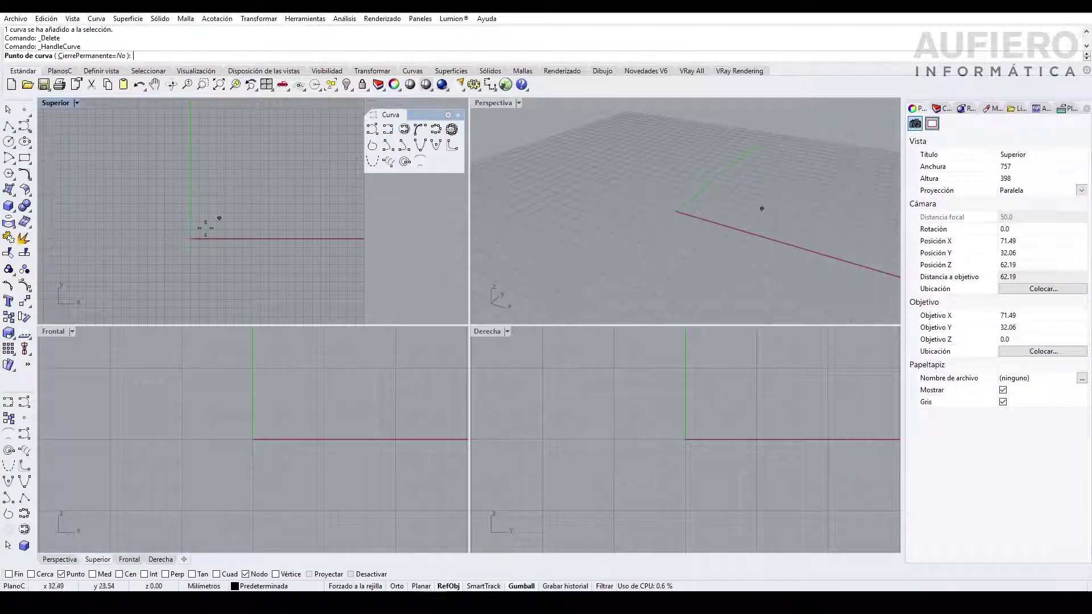
left_click(142, 254)
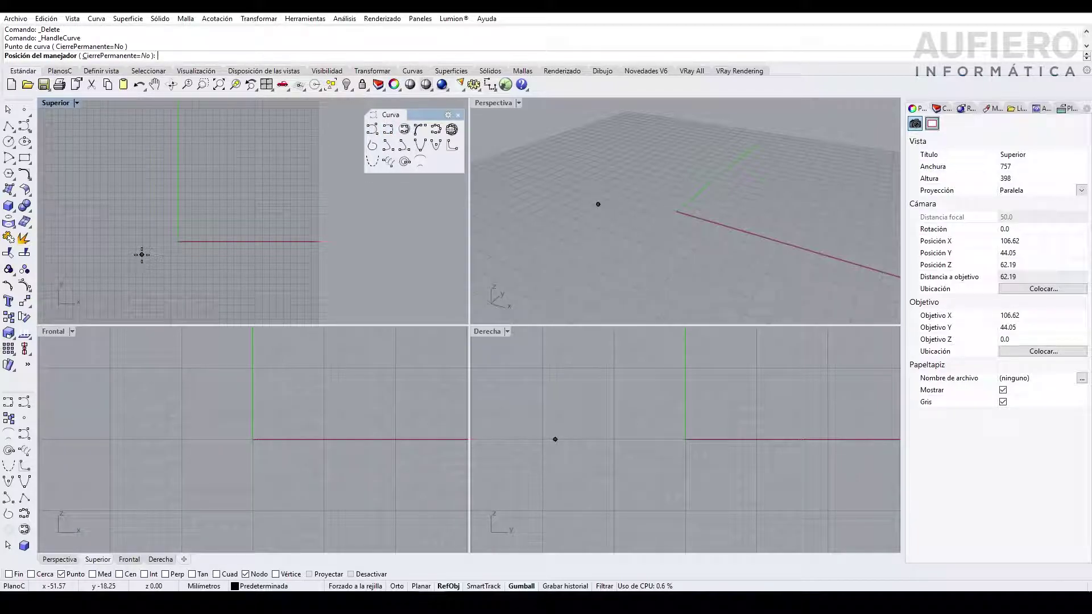
scroll(262, 212, "down", 8)
scroll(196, 245, "up", 8)
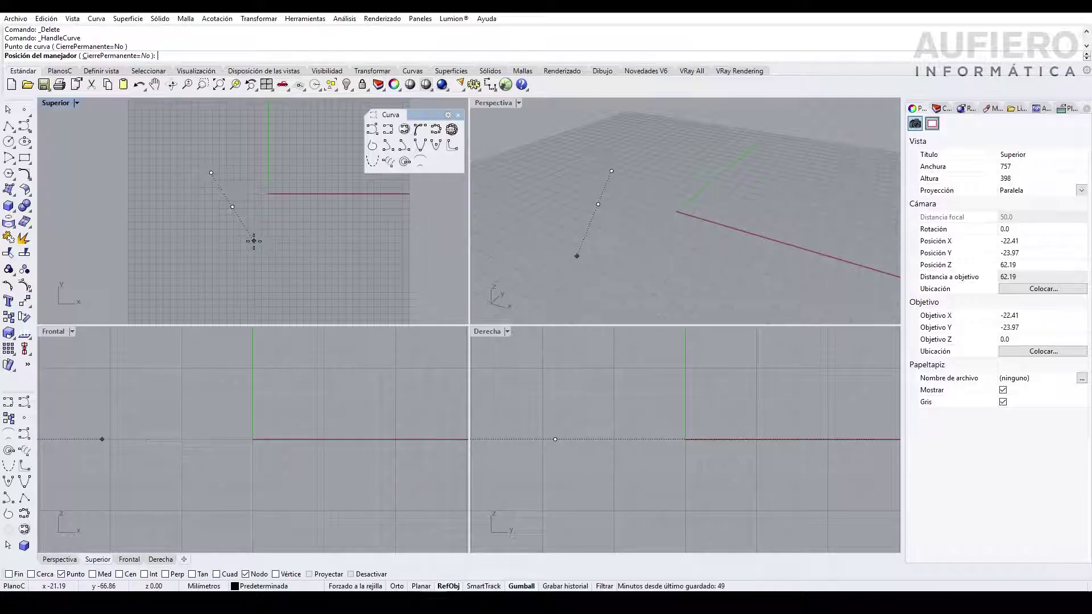
left_click(282, 177)
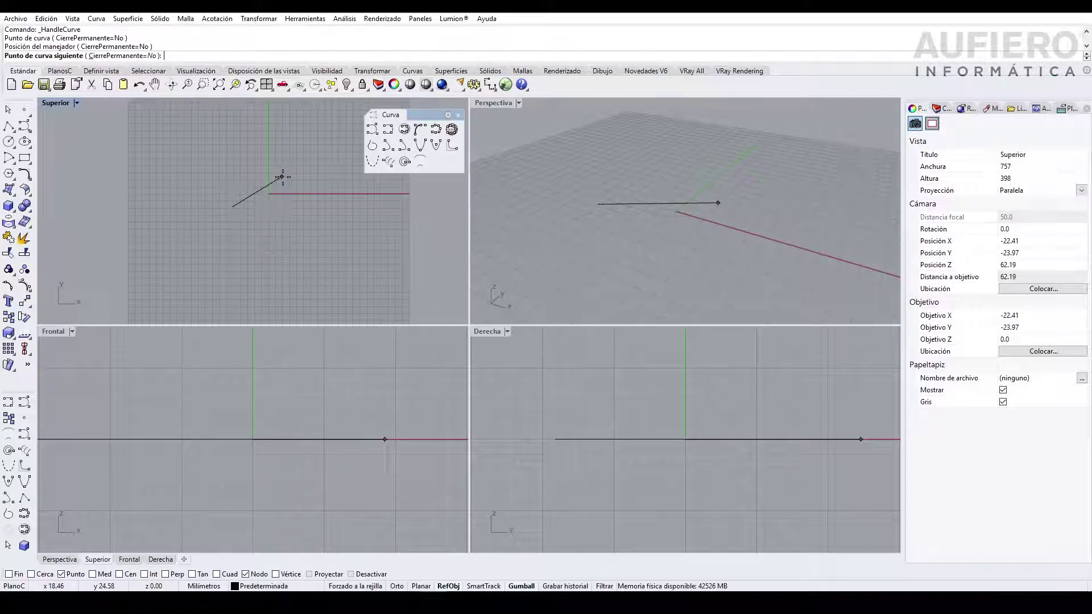
left_click(320, 258)
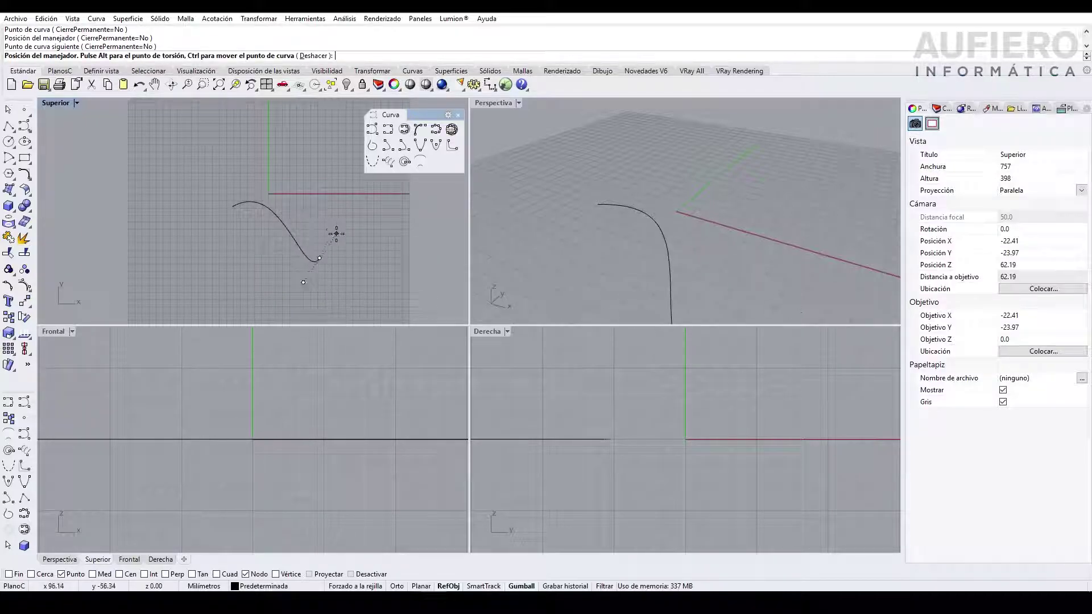
left_click(362, 225)
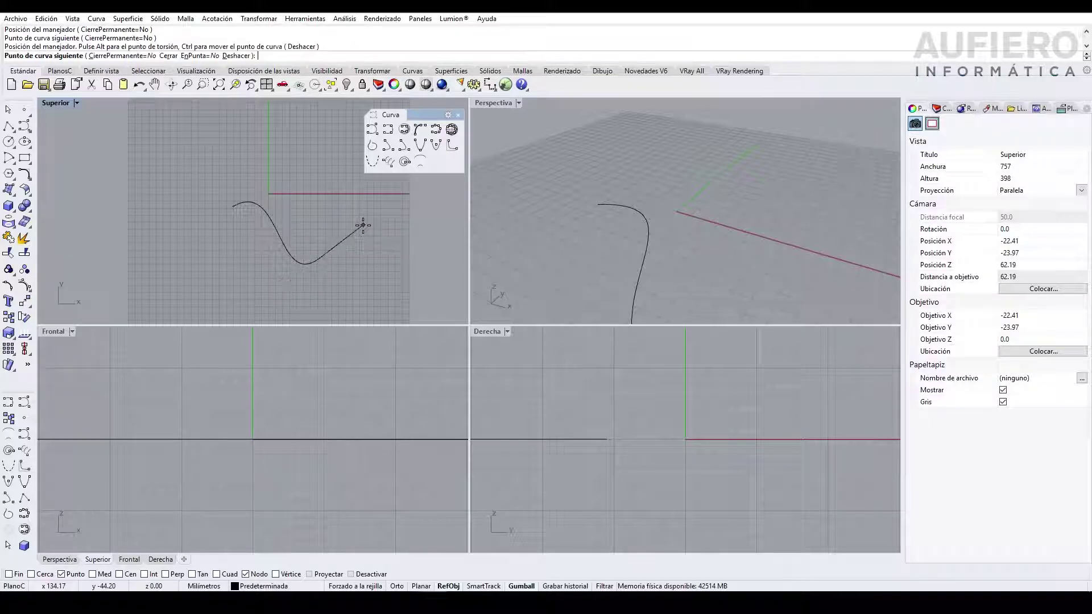
left_click(257, 139)
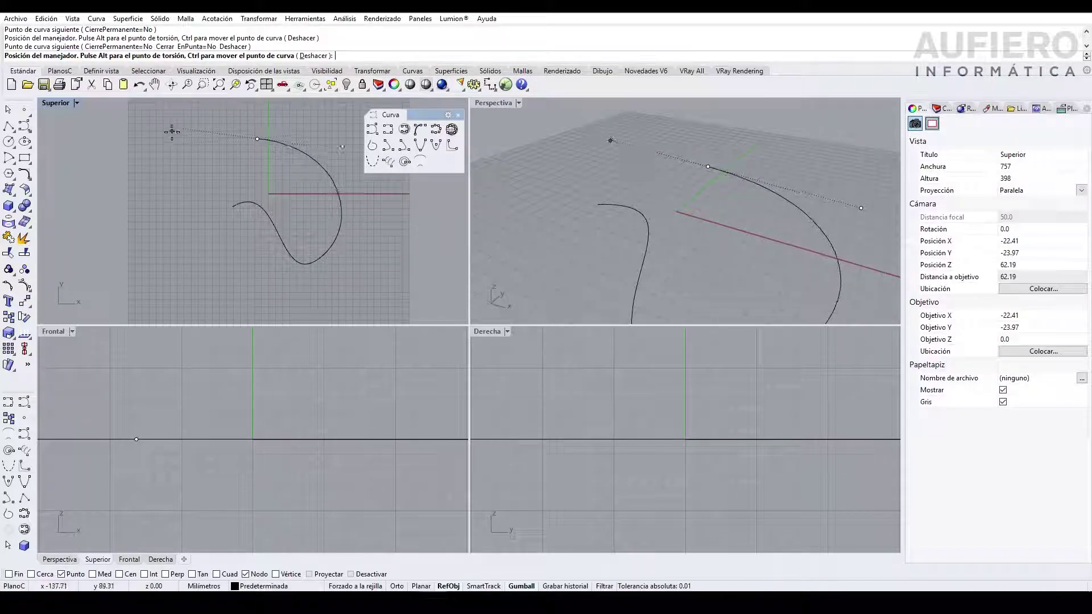
left_click(160, 163)
left_click(118, 225)
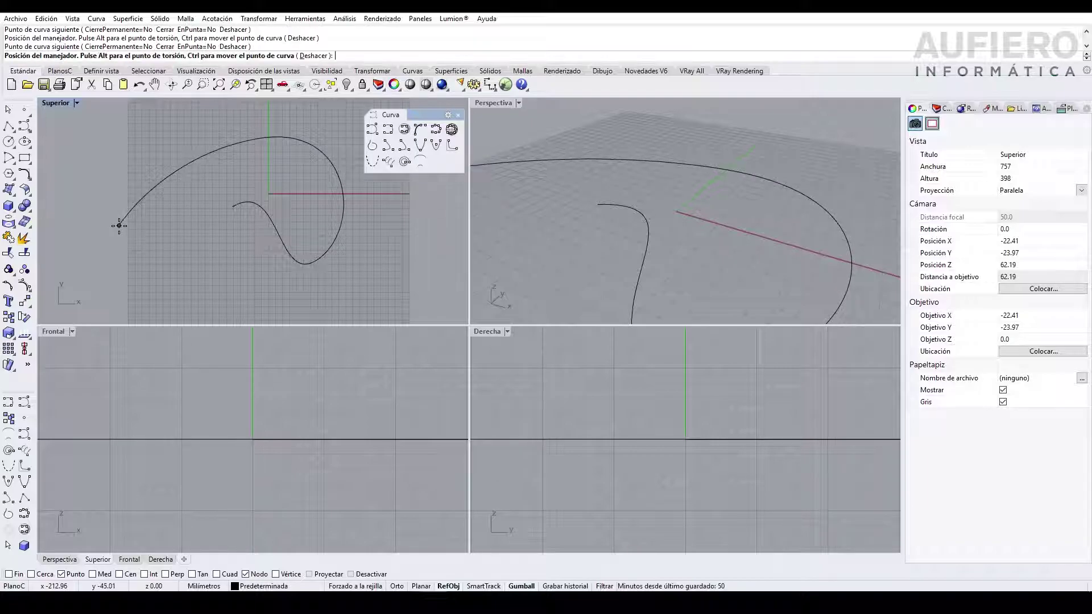
left_click(132, 286)
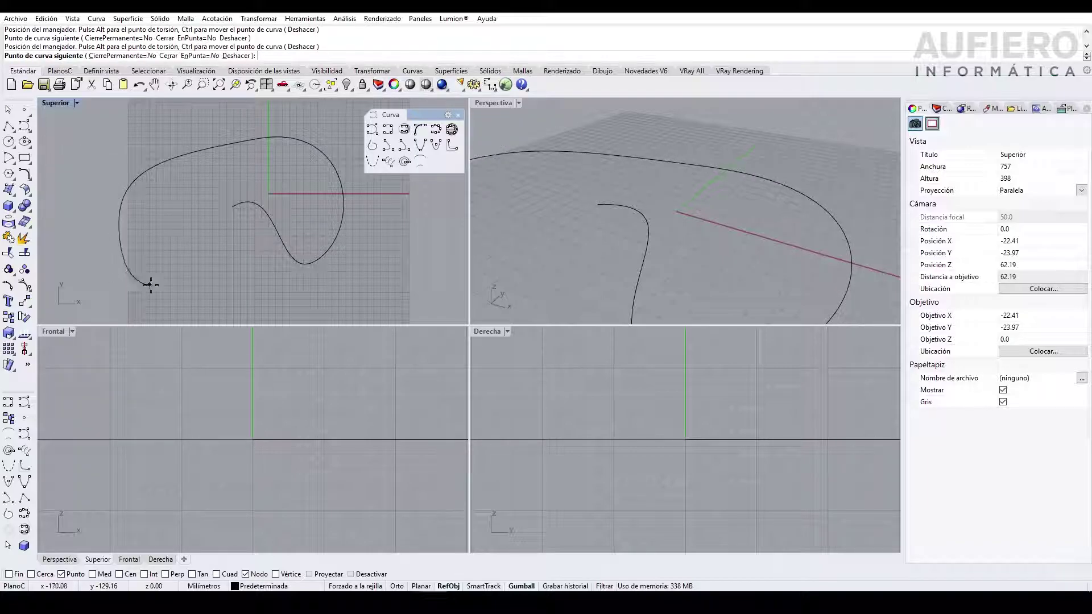
left_click(233, 206)
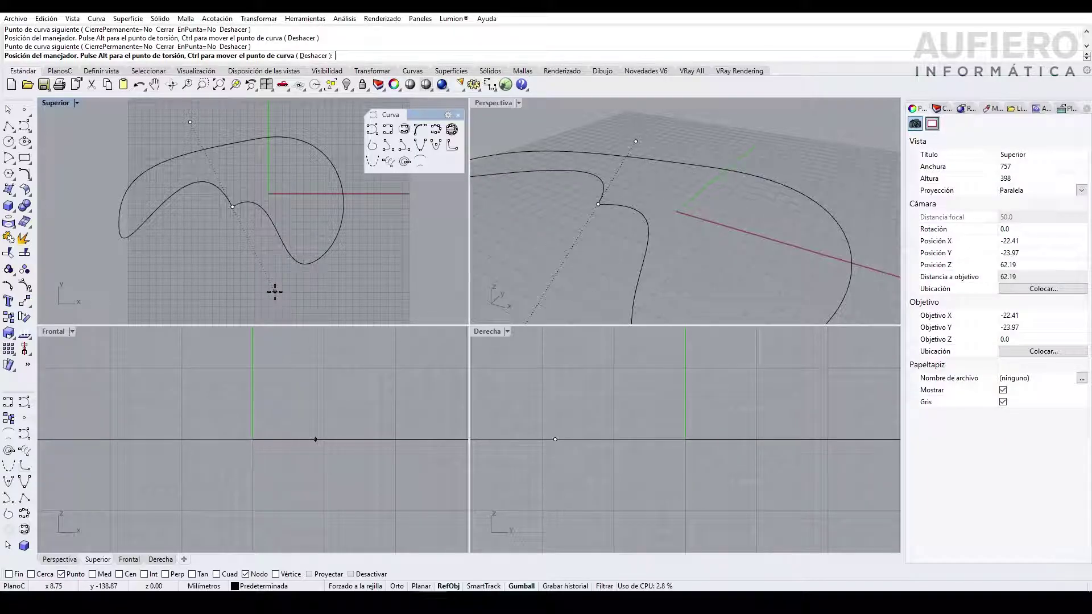
key("Return")
Delete the closed handle curve.
key("ctrl+a")
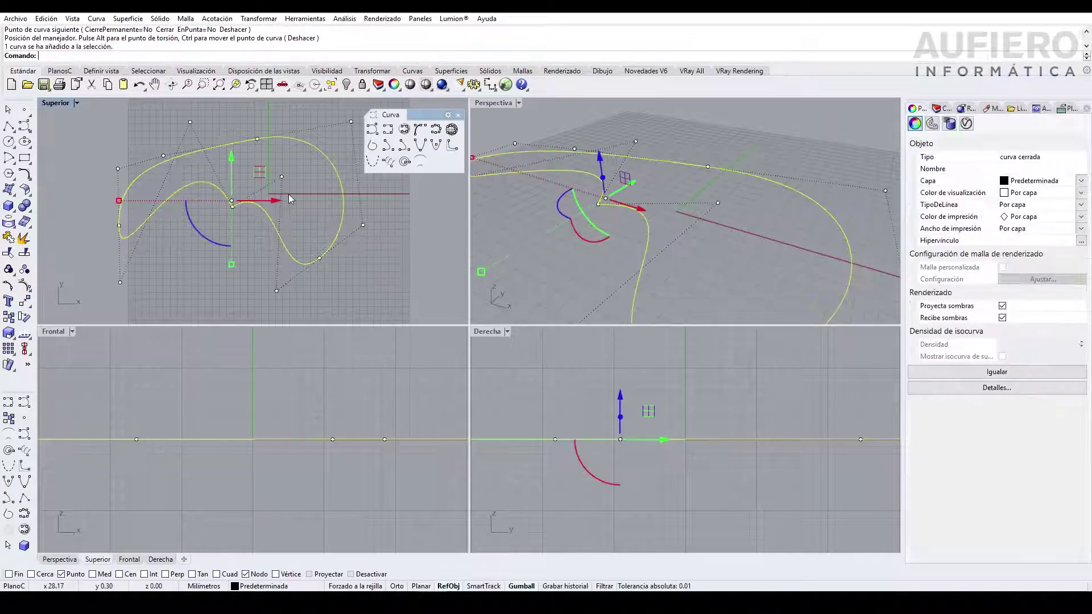
key("Delete")
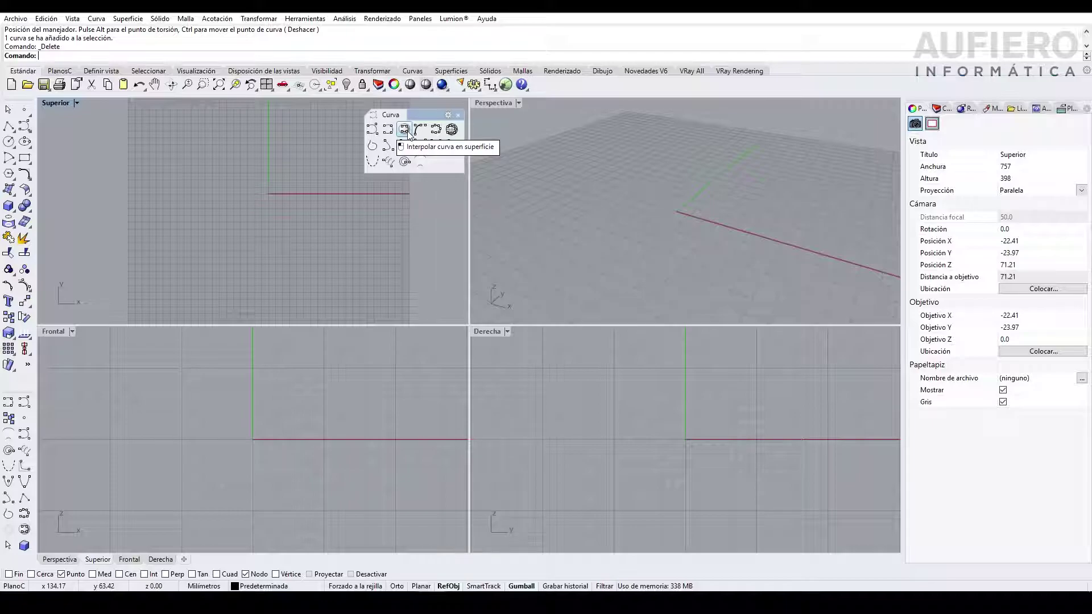
Create a box over the origin in the Superior viewport, with its far base corner at about X 95, Y 88.
left_click(9, 206)
left_click(233, 223)
left_click(335, 131)
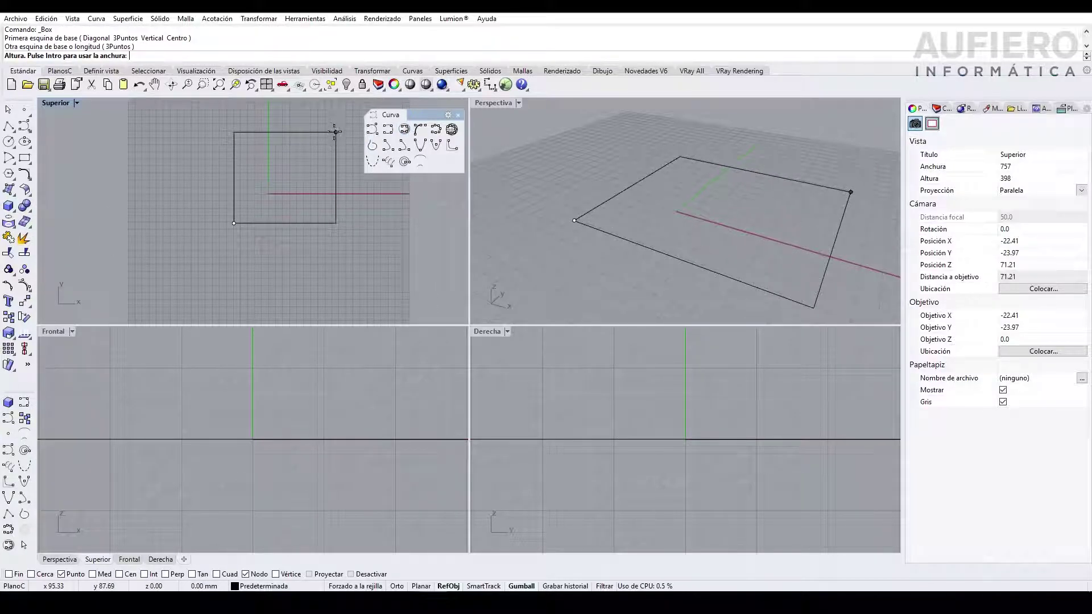
left_click(307, 116)
scroll(176, 197, "down", 5)
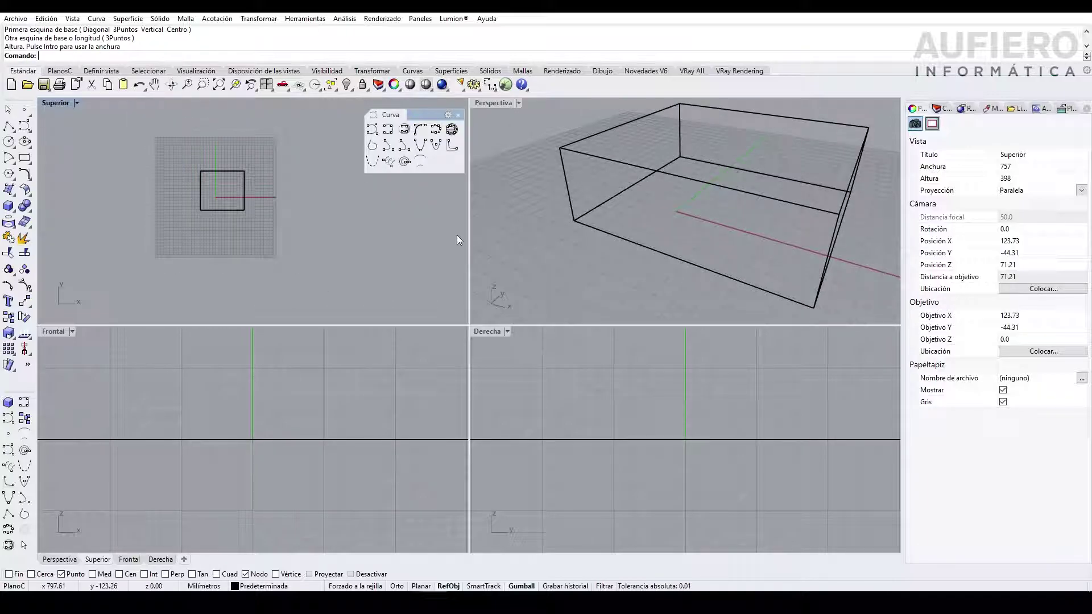
Set the Perspectiva viewport's display mode to Sombreado and frame the box in view.
left_click(500, 225)
scroll(605, 212, "up", 4)
left_click(518, 104)
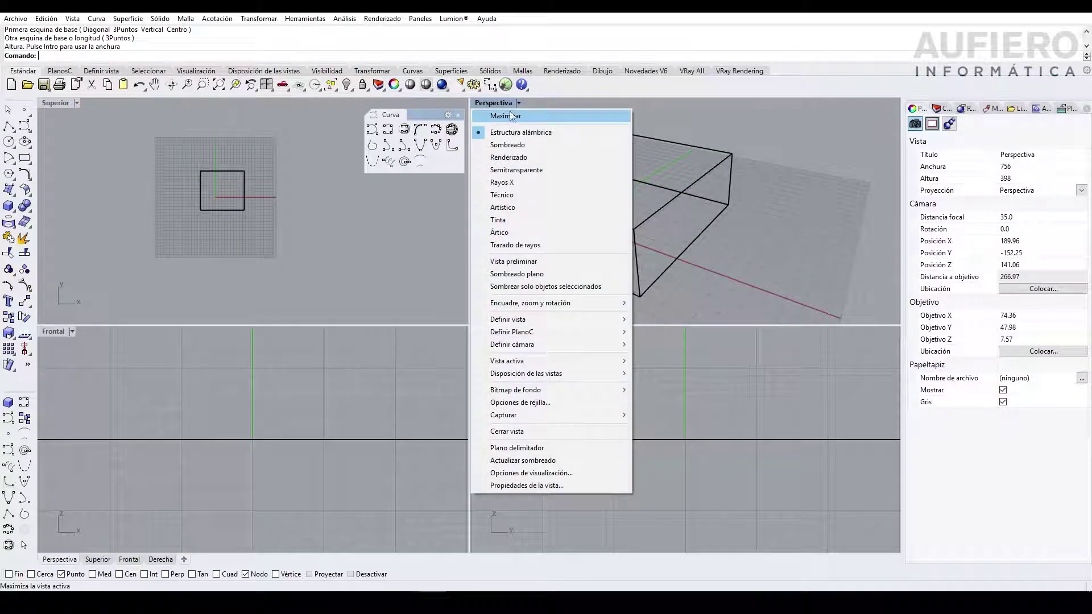
left_click(504, 145)
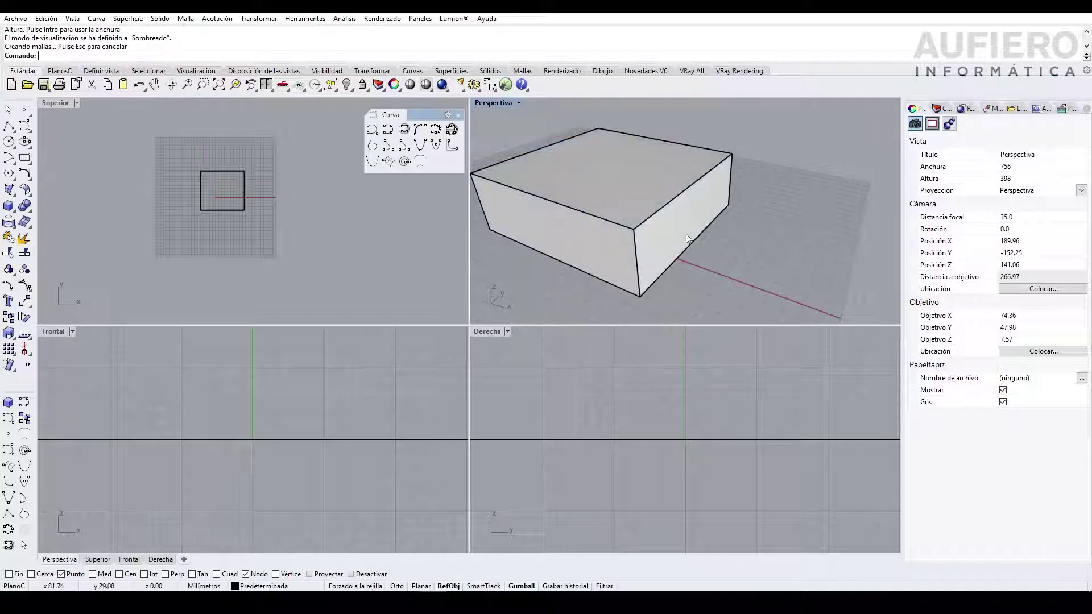
scroll(750, 262, "down", 4)
scroll(693, 246, "up", 4)
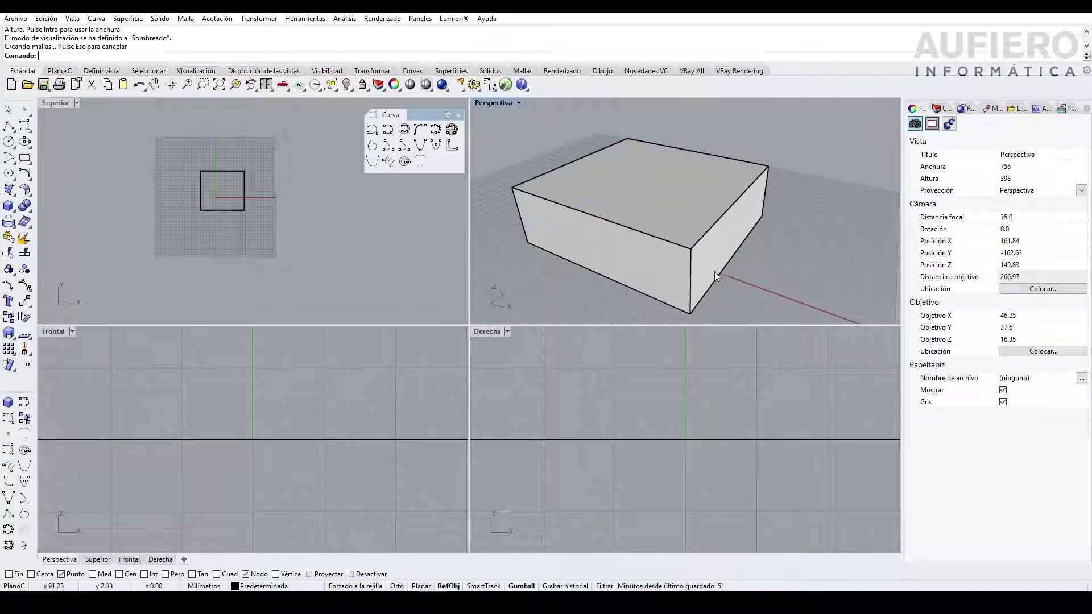
Draw an open, hook-shaped interpolated curve on the box's front face in the Perspectiva viewport.
left_click(402, 130)
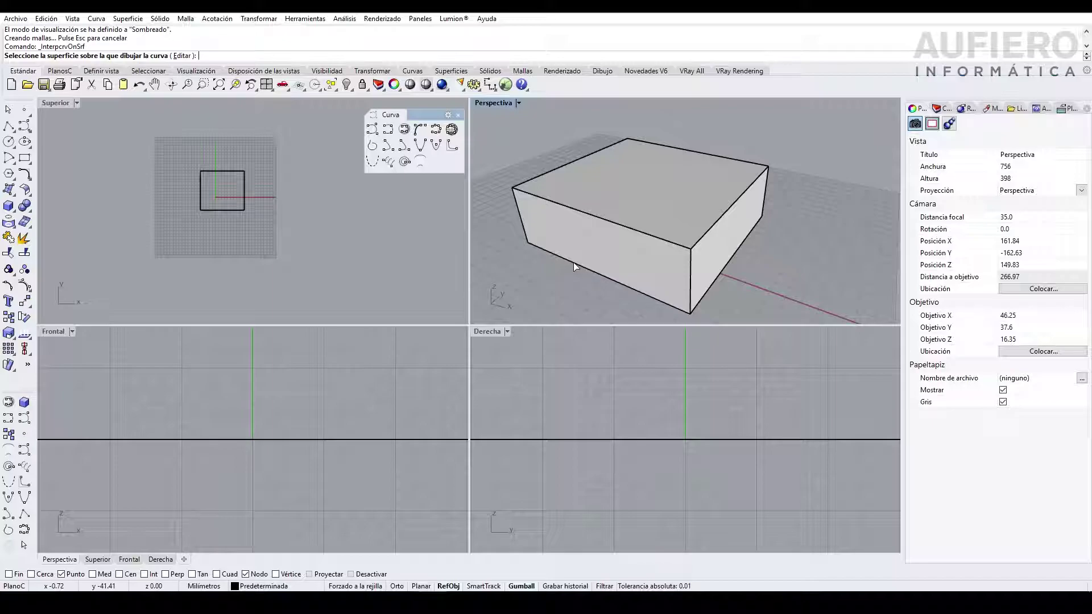
left_click(593, 223)
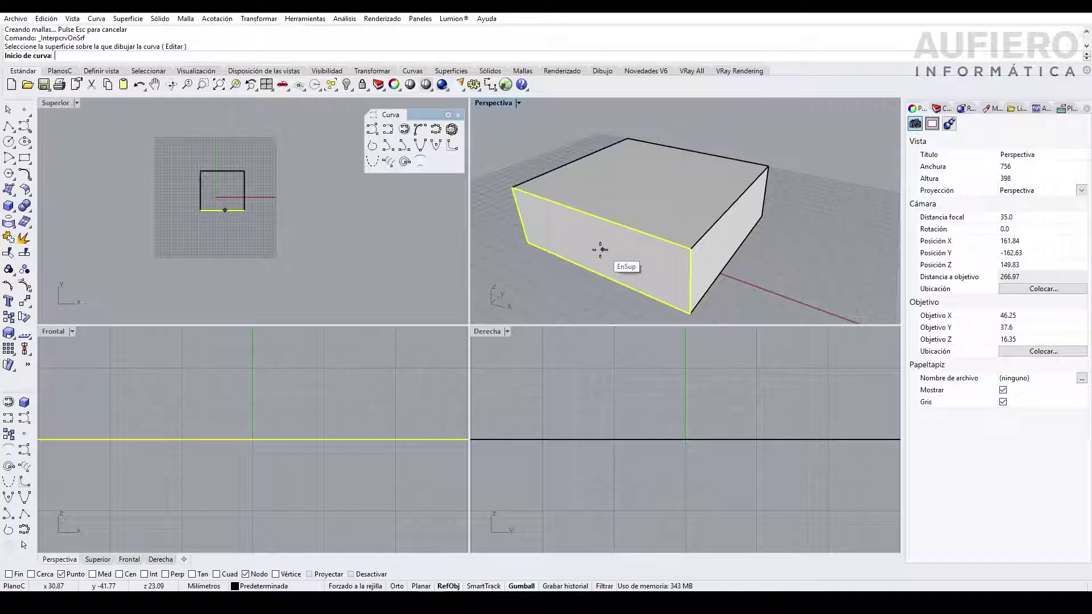
left_click(586, 243)
scroll(562, 241, "up", 7)
scroll(550, 187, "down", 3)
left_click(563, 187)
left_click(635, 199)
left_click(657, 245)
left_click(639, 261)
left_click(599, 228)
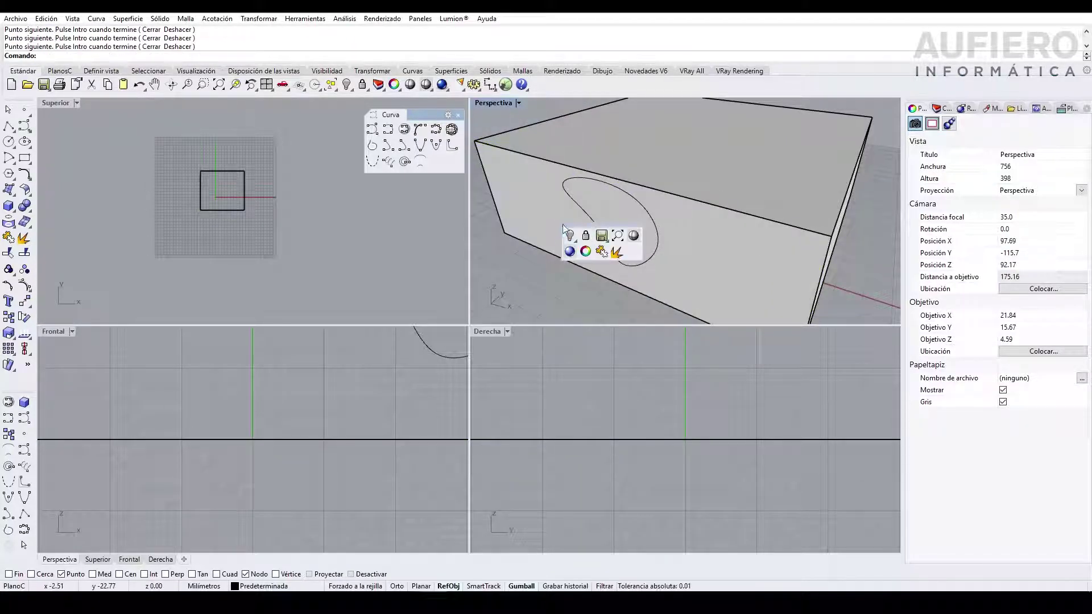
Create a sphere beside the box in the Superior viewport, centred near the X axis just beyond the grid's positive end.
scroll(537, 285, "down", 8)
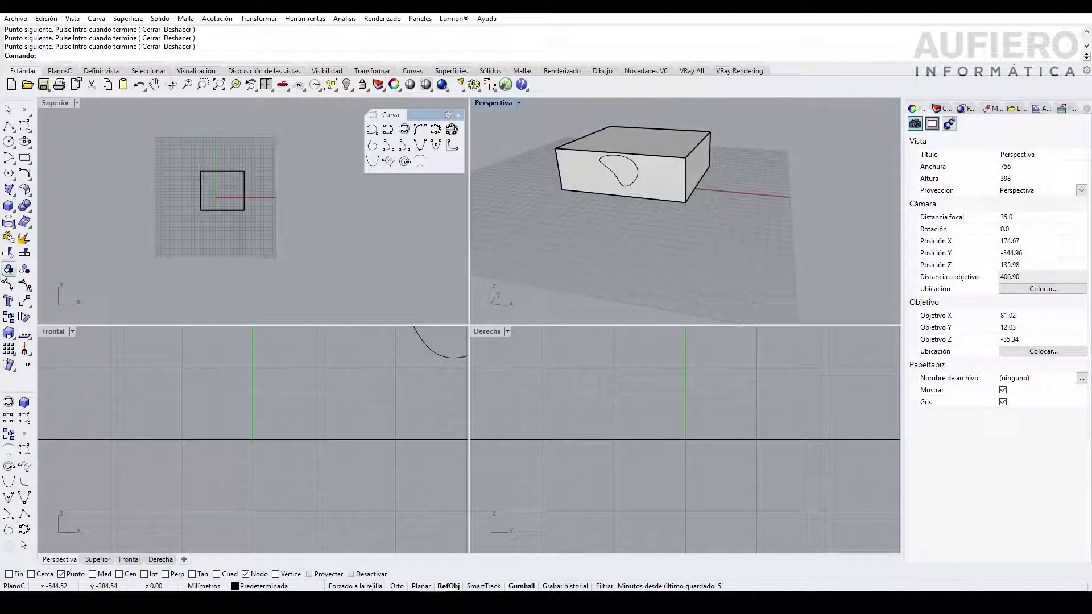
left_click(16, 222)
left_click(24, 210)
left_click(293, 193)
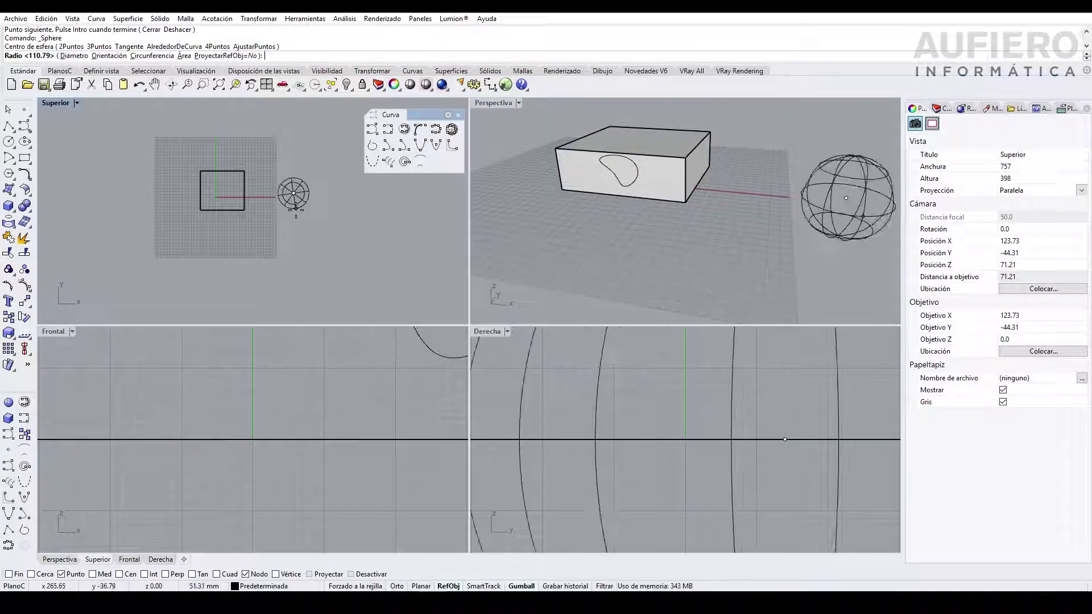
left_click(289, 224)
scroll(213, 247, "down", 1)
scroll(548, 236, "down", 4)
scroll(578, 235, "up", 4)
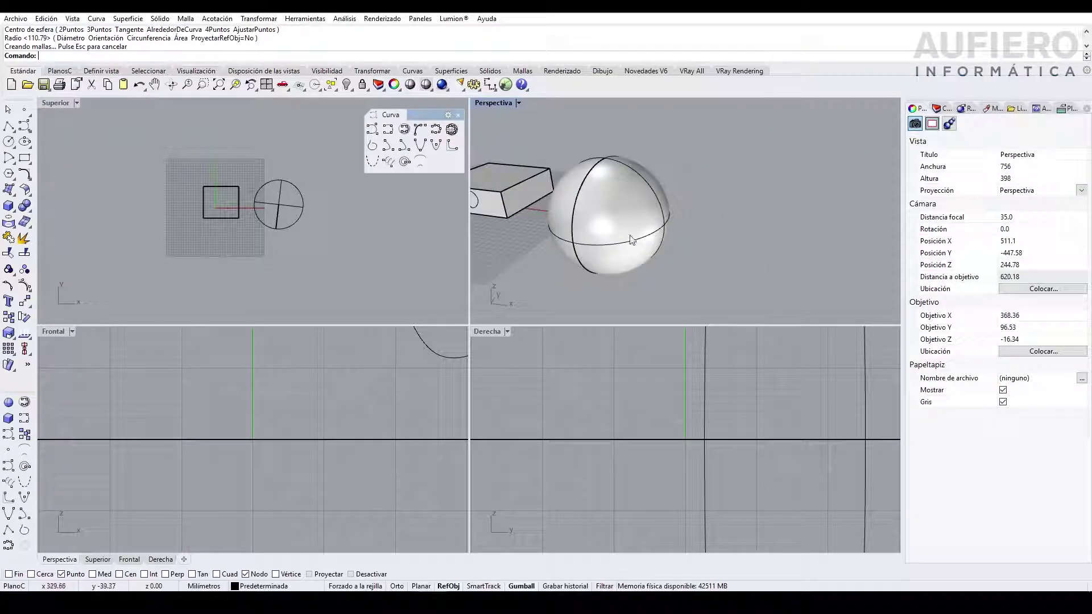
right_click_drag(579, 235, 583, 241)
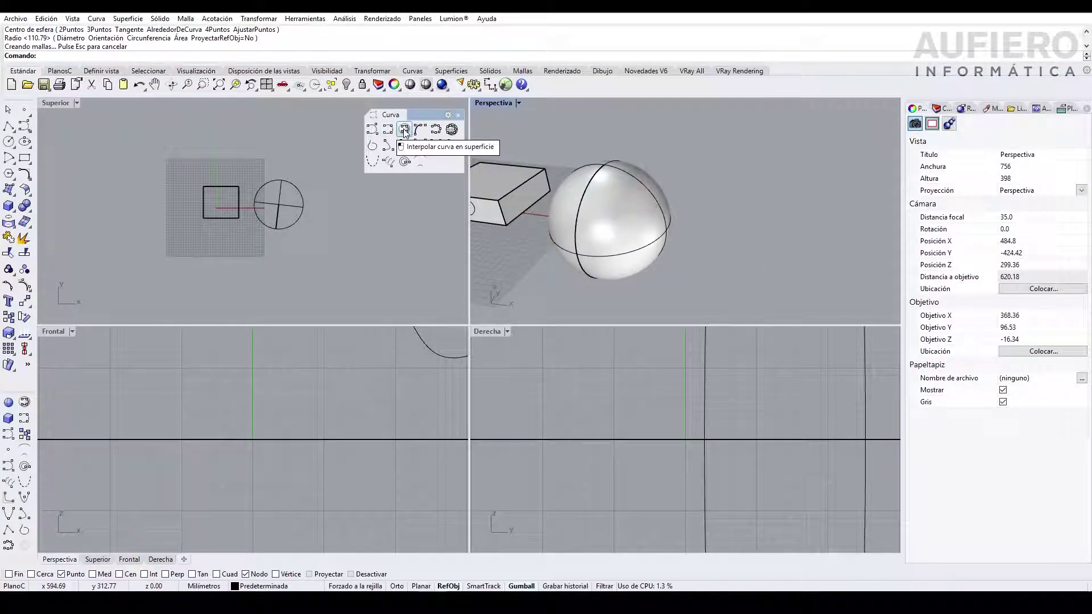
left_click(404, 130)
left_click(566, 224)
scroll(598, 223, "up", 2)
key("Escape")
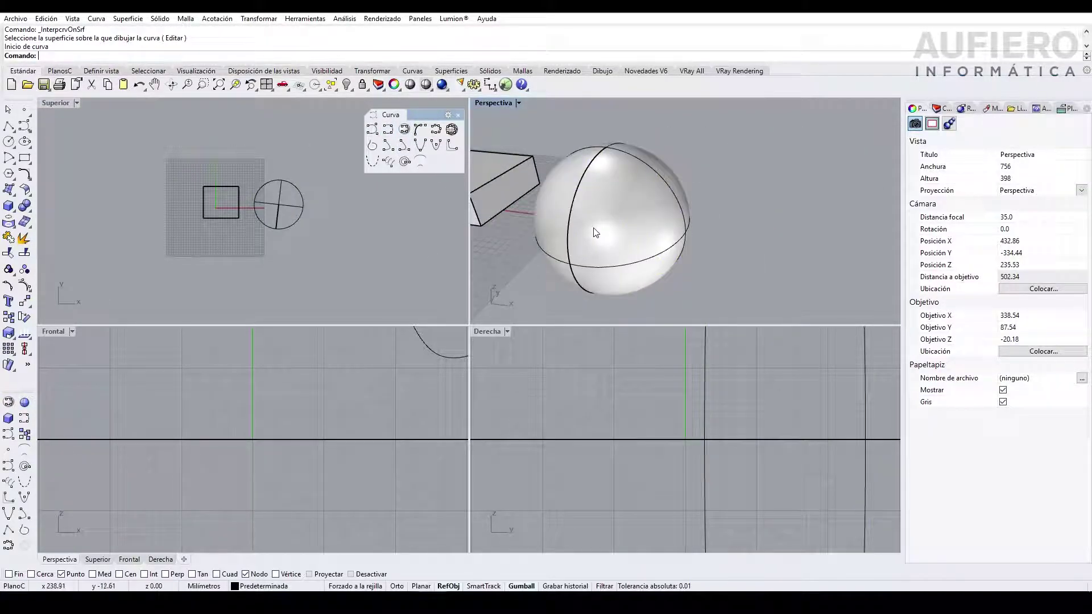
Draw a closed, crescent-like interpolated curve on the sphere's surface in the Perspectiva viewport, ending on its start point.
left_click(403, 147)
left_click(578, 227)
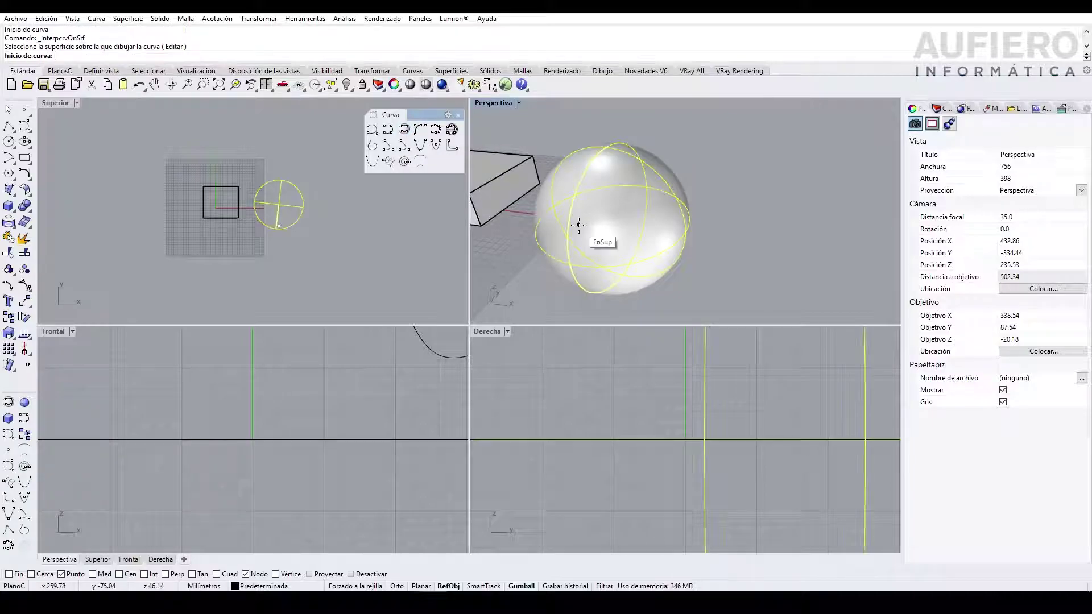
left_click(595, 246)
left_click(645, 228)
left_click(634, 168)
left_click(570, 176)
left_click(568, 225)
left_click(609, 193)
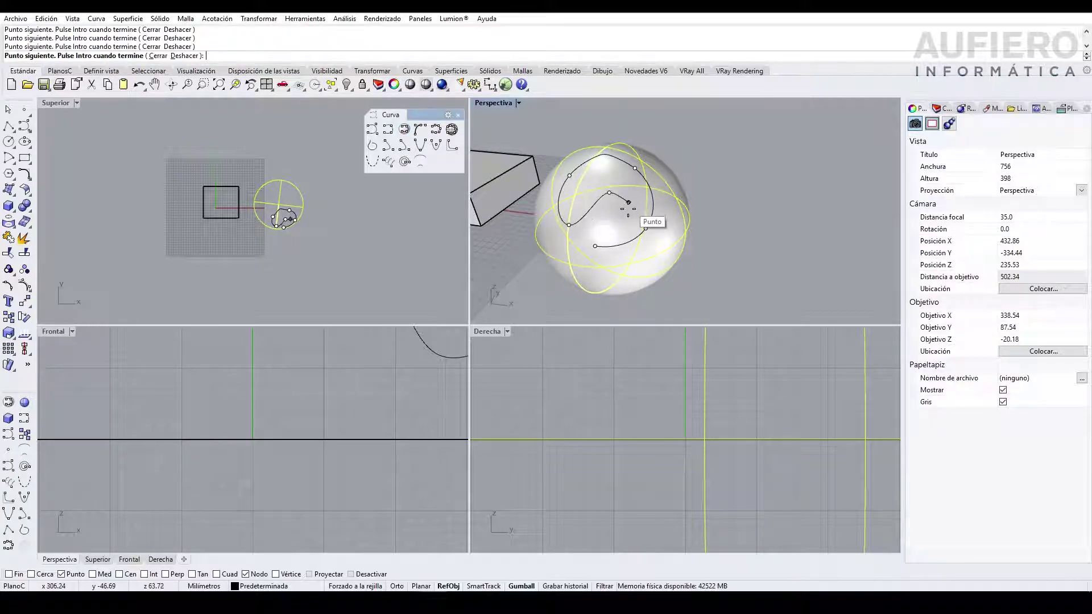
left_click(594, 248)
Delete the box, the sphere and both curves drawn on their surfaces.
right_click_drag(654, 207, 750, 223)
scroll(749, 223, "down", 4)
key("ctrl+a")
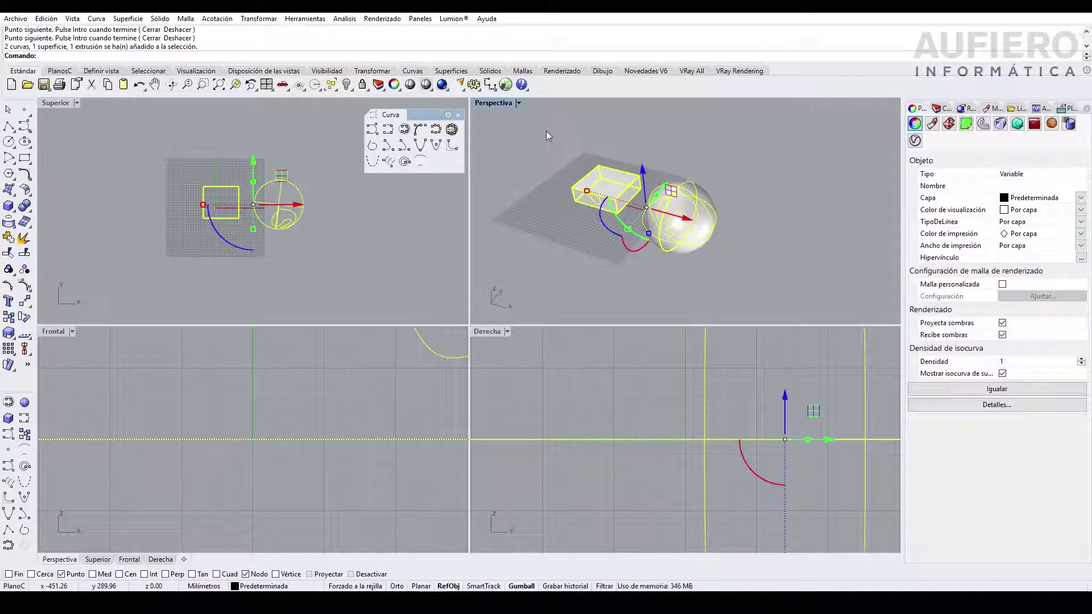
key("Delete")
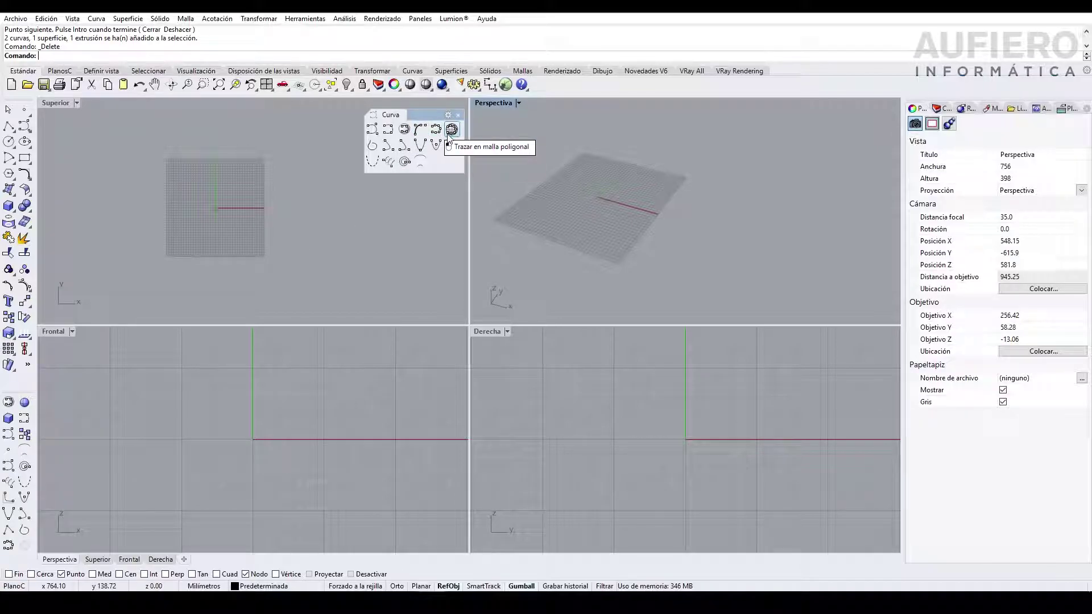
Draw an open zigzag polyline of four segments across the grid in the Superior viewport.
right_click(373, 148)
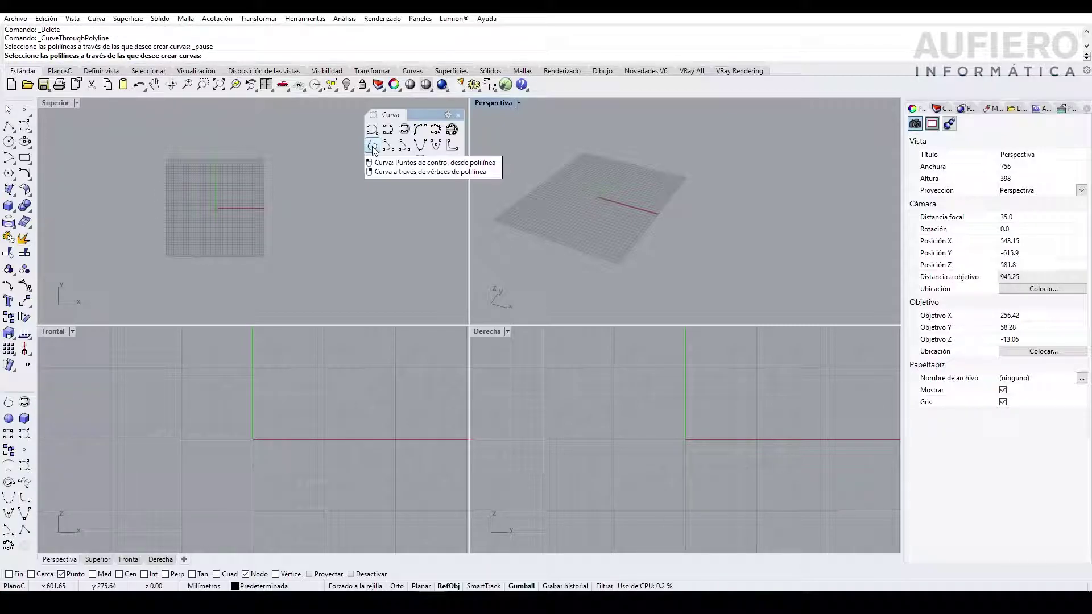
key("Escape")
scroll(112, 210, "up", 3)
left_click(8, 126)
left_click(175, 214)
left_click(246, 275)
left_click(279, 165)
left_click(344, 294)
left_click(377, 228)
key("Return")
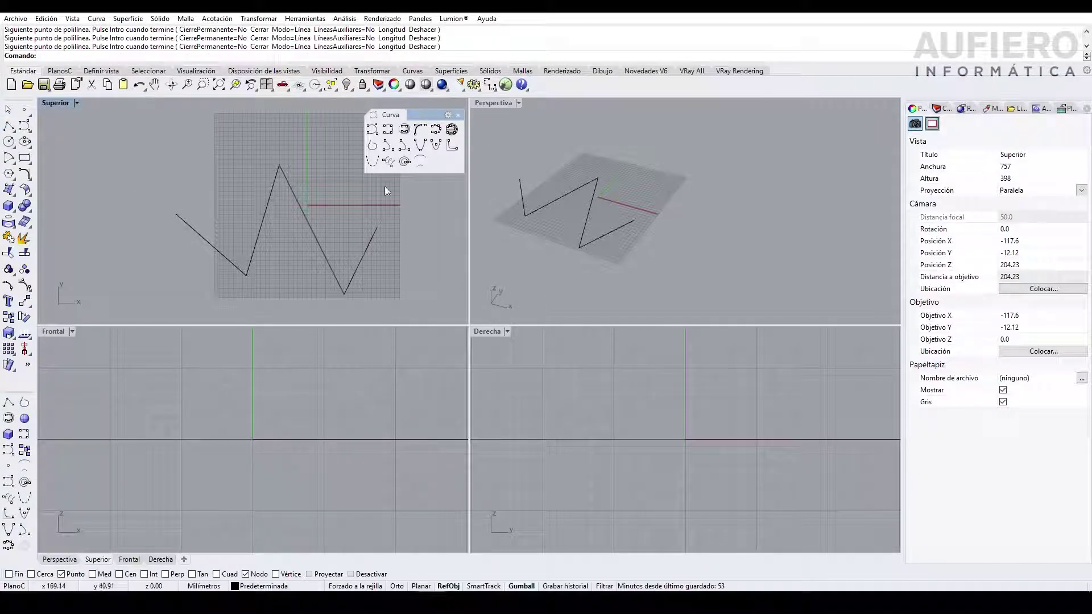
Create a degree 3 control point curve from the zigzag polyline's vertices, keeping the original polyline.
right_click(371, 148)
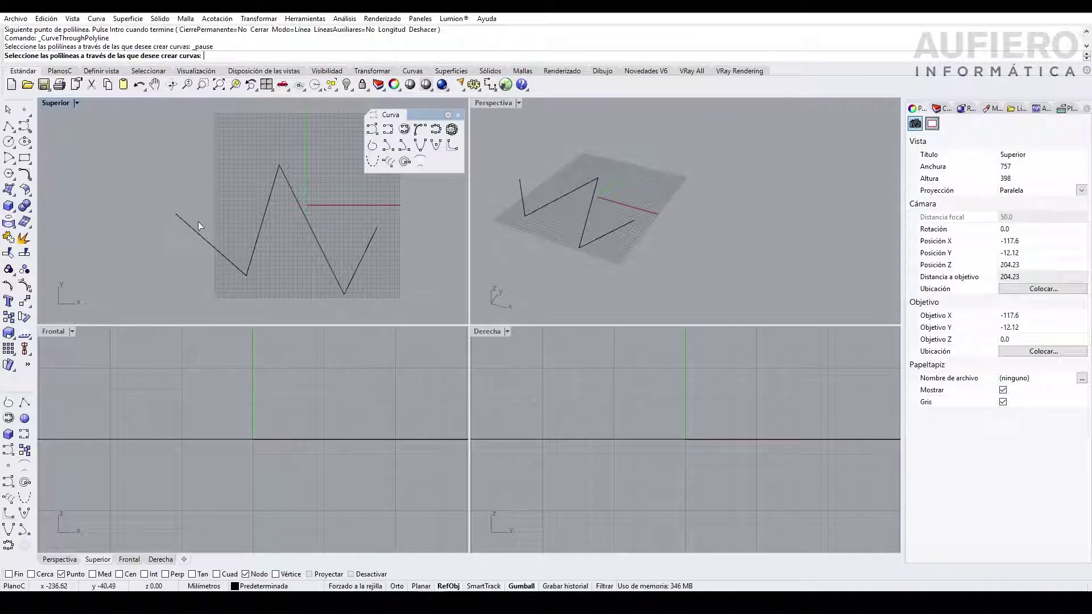
left_click(267, 207)
key("Return")
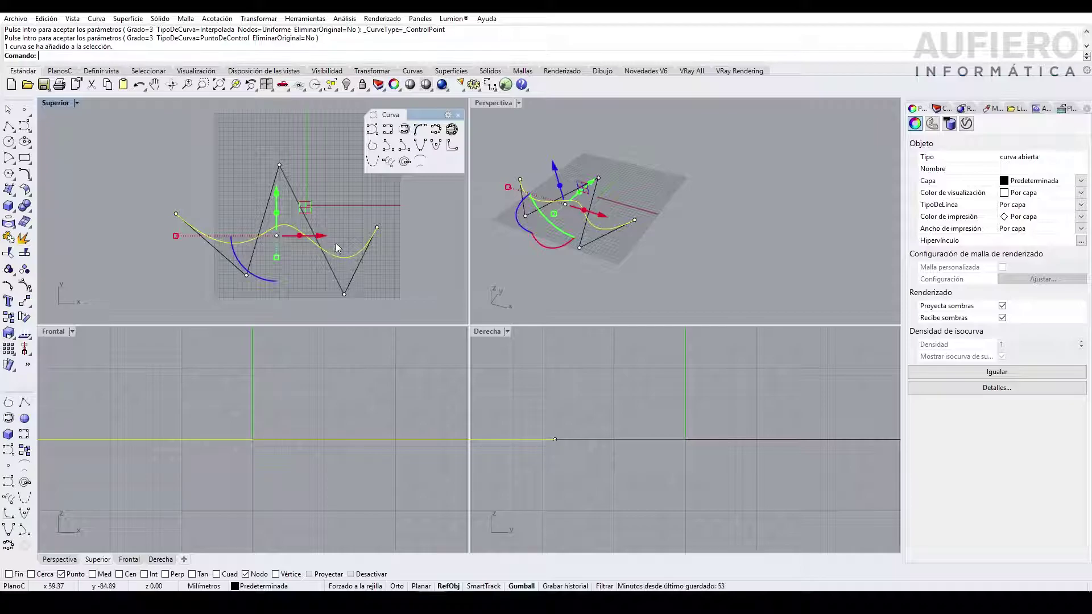
scroll(307, 267, "up", 2)
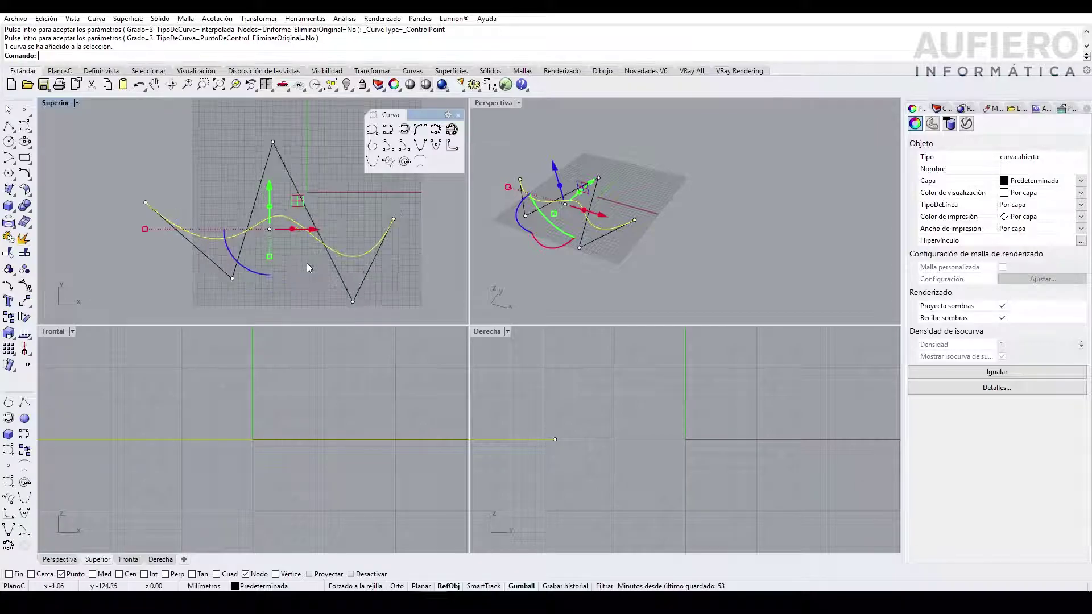
Delete the zigzag polyline together with the control point curve built from its vertices.
left_click(274, 142)
left_click(313, 173)
left_click_drag(302, 113, 268, 114)
scroll(177, 208, "down", 4)
left_click_drag(359, 283, 121, 139)
key("Delete")
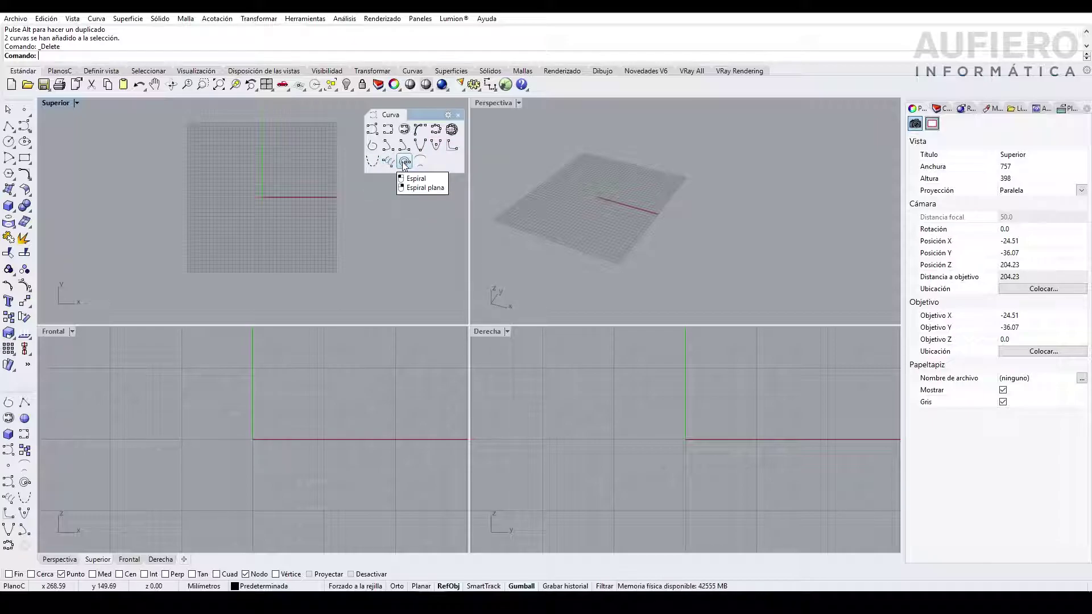
Draw a 40-turn helix around a diagonal axis on the construction plane, placing the axis and diameter in the Superior viewport.
scroll(288, 197, "up", 3)
scroll(227, 193, "up", 2)
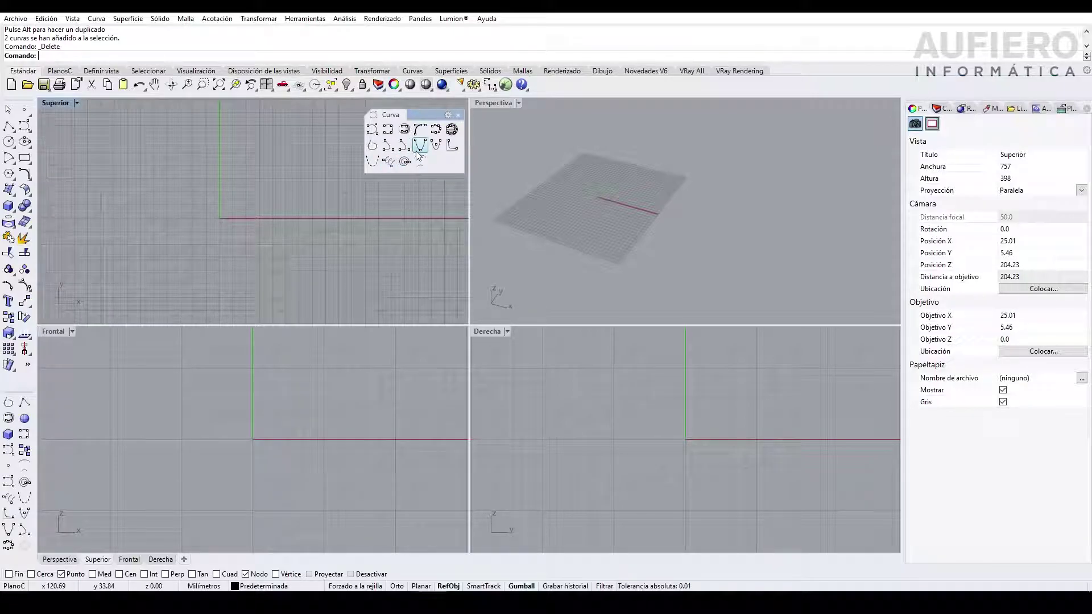
left_click(388, 163)
left_click(197, 236)
left_click(263, 161)
left_click(282, 207)
scroll(248, 208, "down", 2)
scroll(597, 197, "up", 16)
right_click_drag(554, 236, 590, 235)
middle_click(554, 254)
right_click_drag(711, 270, 604, 291)
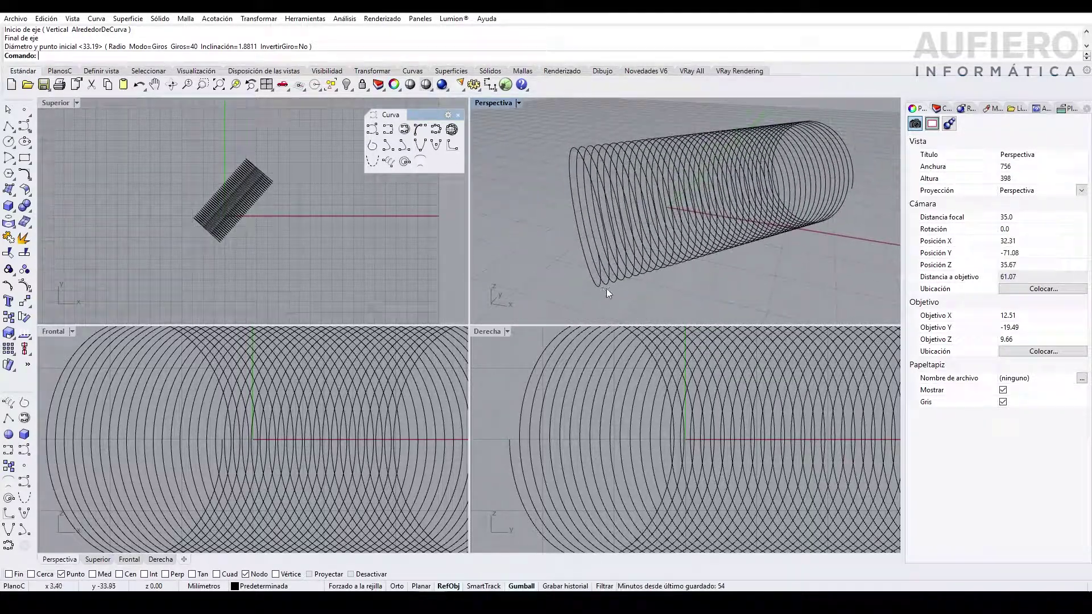
Draw a 10-turn spiral around a short axis near the red grid axis in the Perspectiva viewport, picking both radii freehand.
left_click(404, 162)
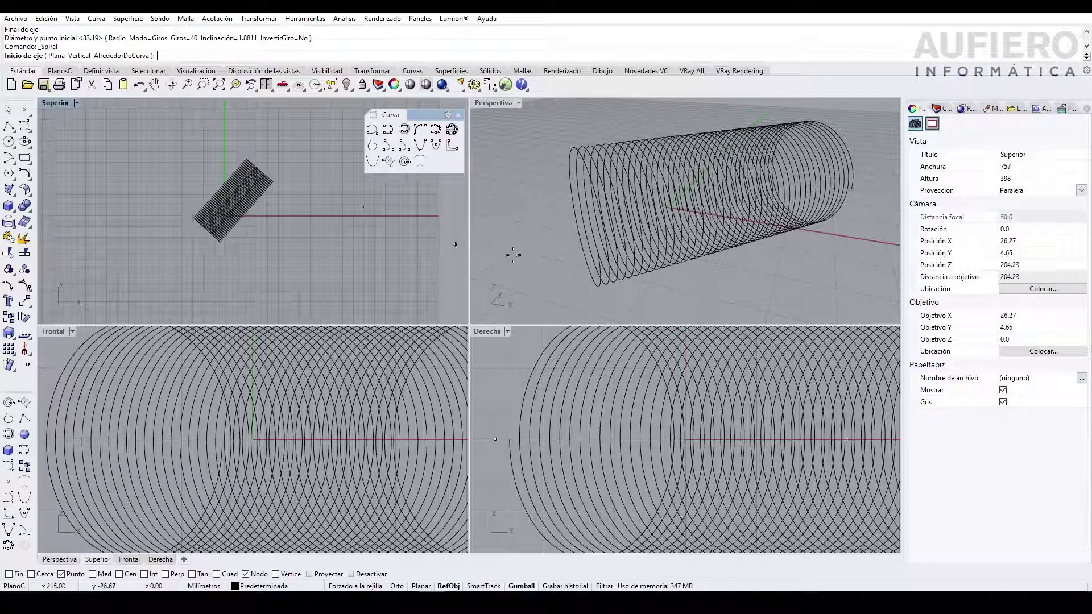
scroll(553, 252, "down", 10)
left_click(742, 271)
left_click(740, 270)
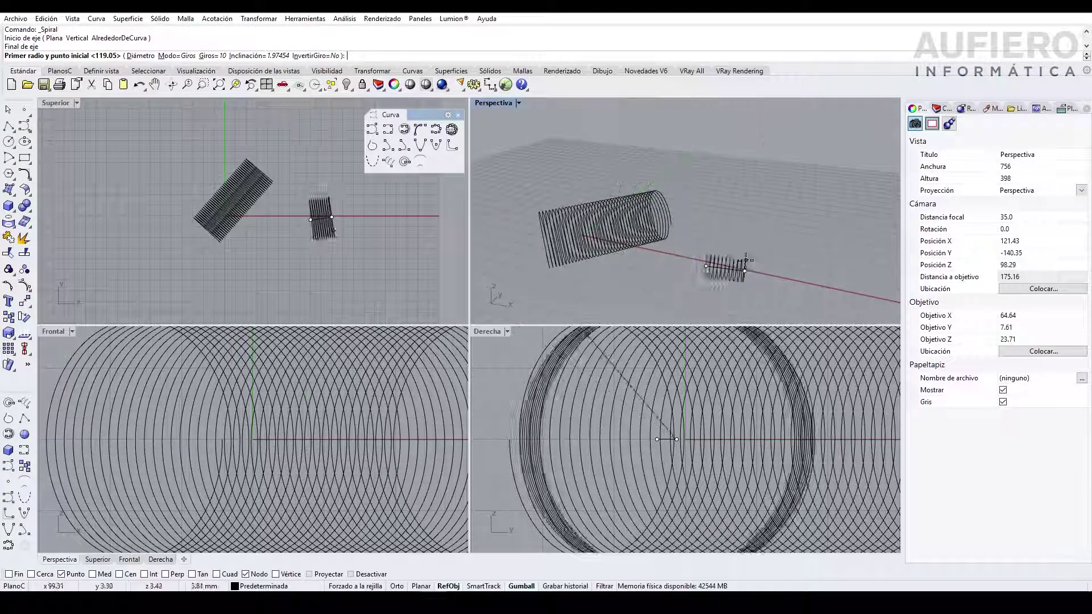
left_click(731, 280)
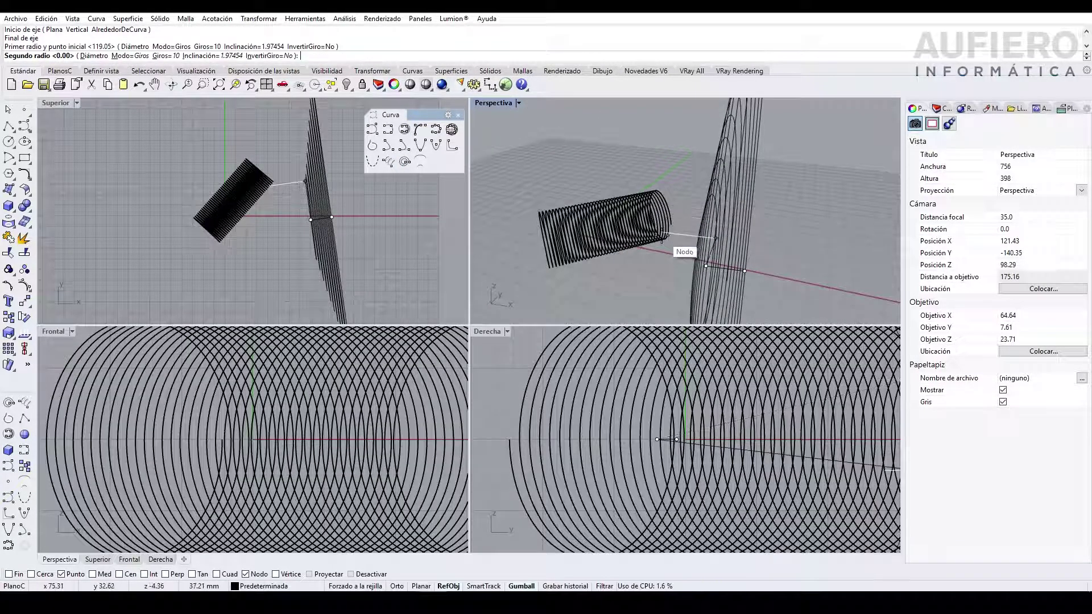
left_click(629, 262)
right_click_drag(628, 262, 643, 197)
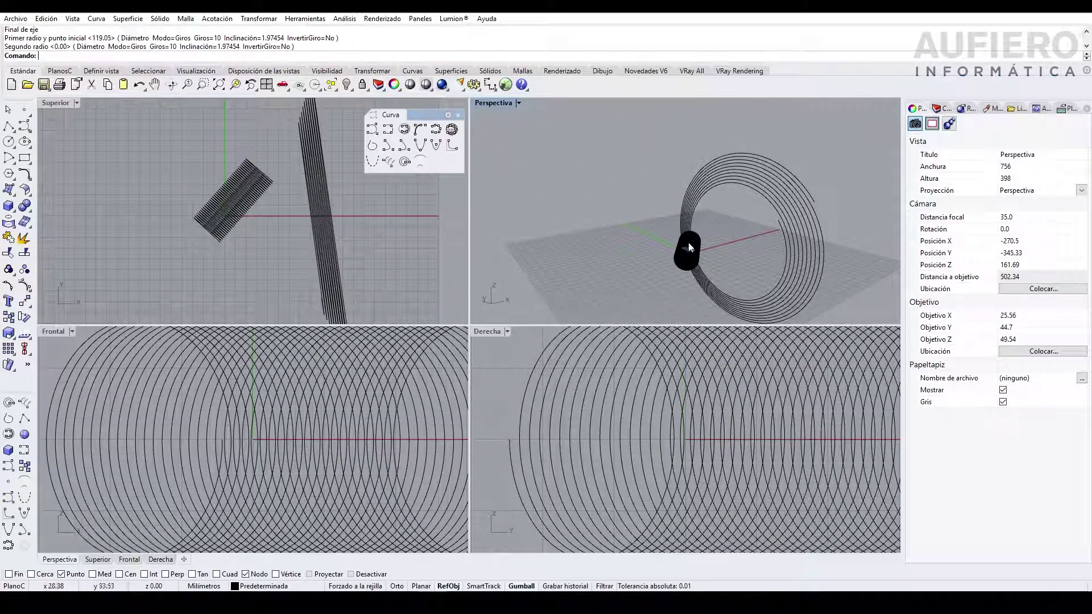
Delete both the helix and the spiral from the model.
left_click(186, 185)
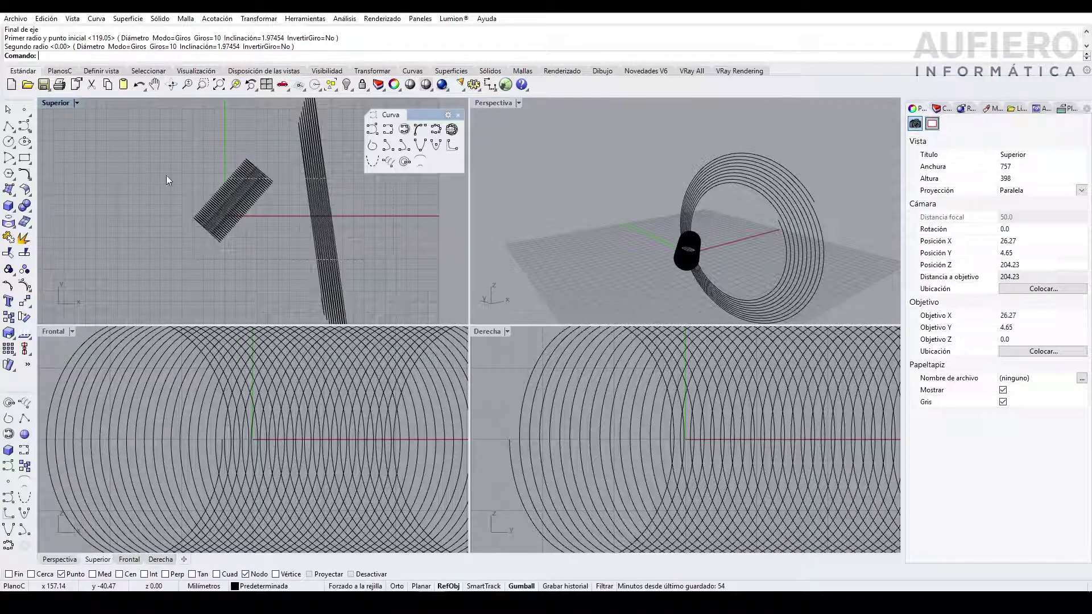
key("ctrl+a")
key("Delete")
Draw an open degree 3 control point curve in the Superior viewport, looping counterclockwise around the grid origin.
left_click(371, 129)
left_click(155, 200)
left_click(223, 260)
left_click(330, 250)
left_click(356, 224)
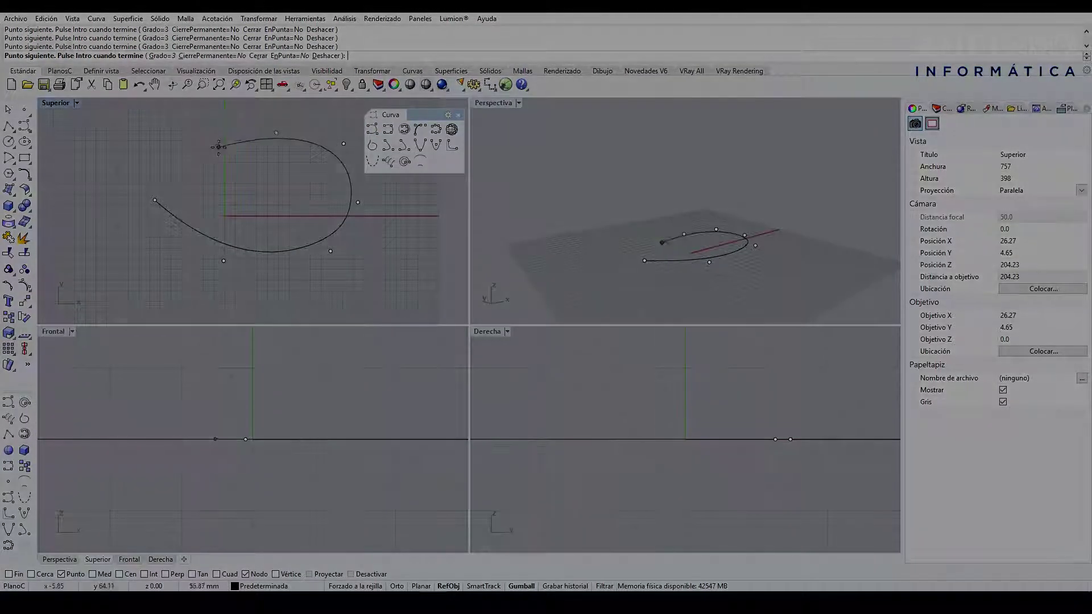